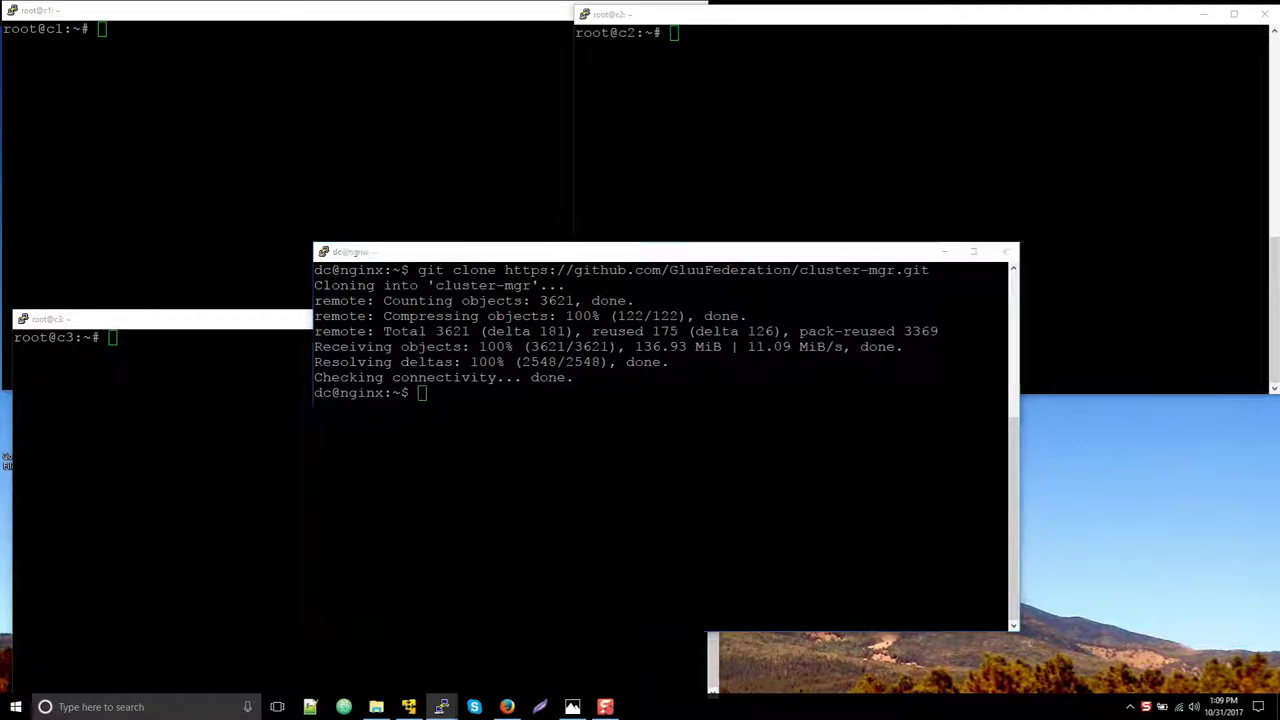
Change into the cloned cluster-mgr folder on the nginx host
key(alt+Tab)
text(cd cluster-mgr/)
key(Return)
text(.)
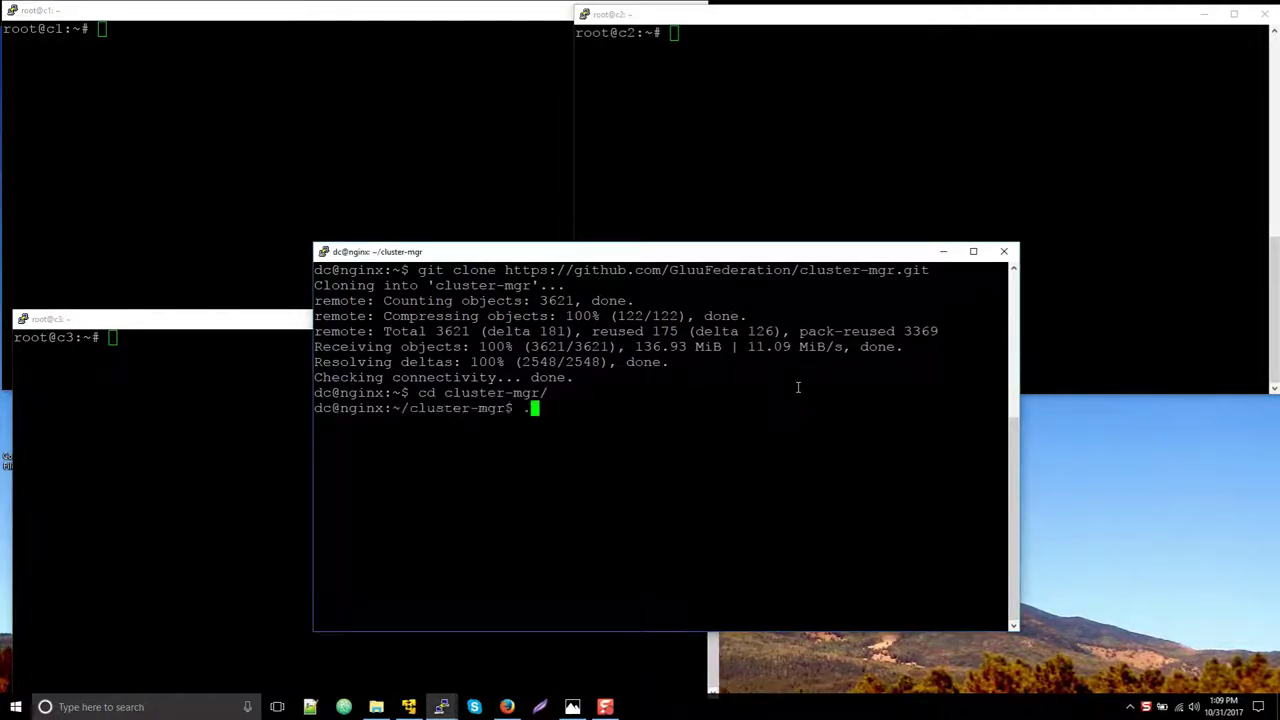
key(BackSpace)
key(alt+Tab)
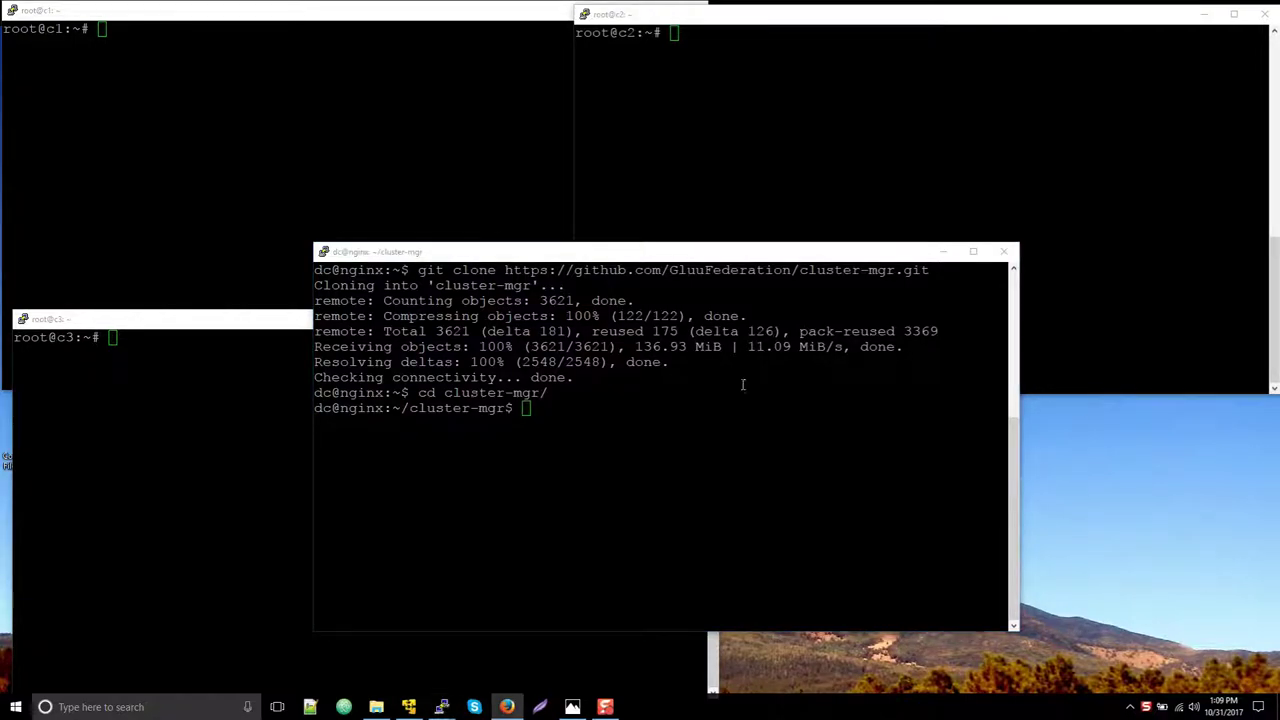
Install Cluster Manager with sudo python setup.py install
click(675, 381)
right_click(675, 381)
key(Return)
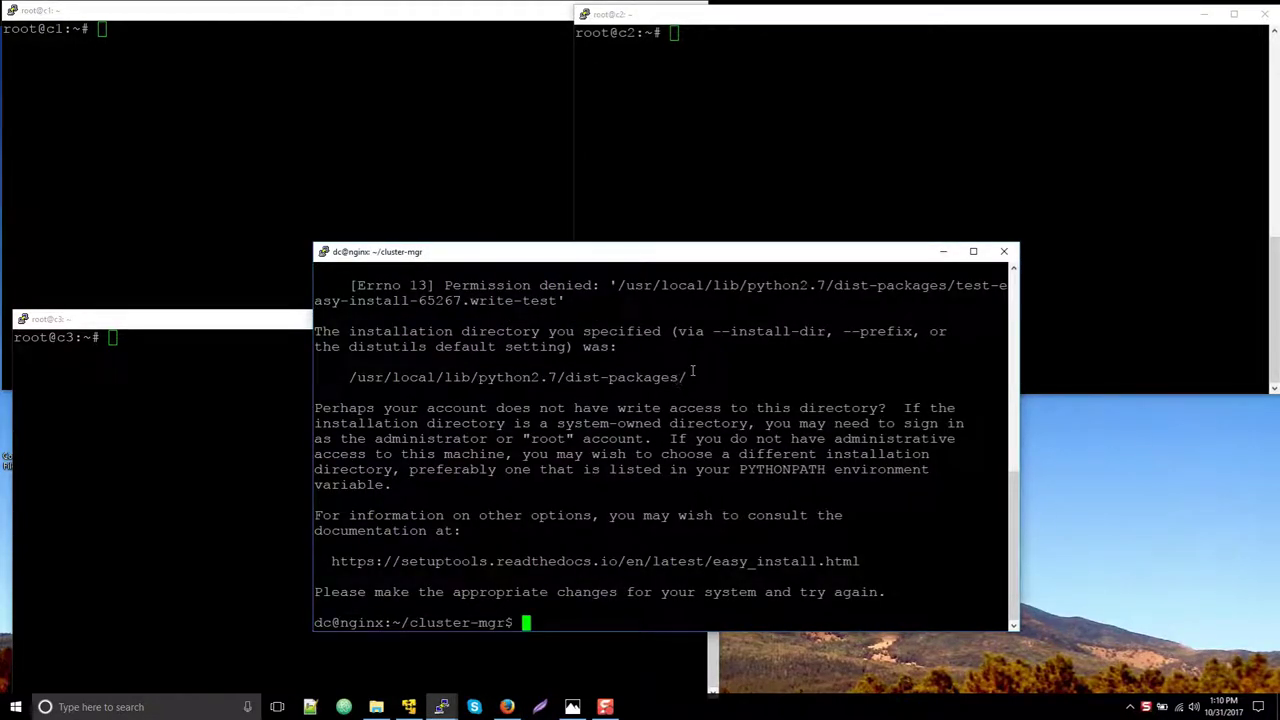
text(sudo)
right_click(690, 371)
key(Return)
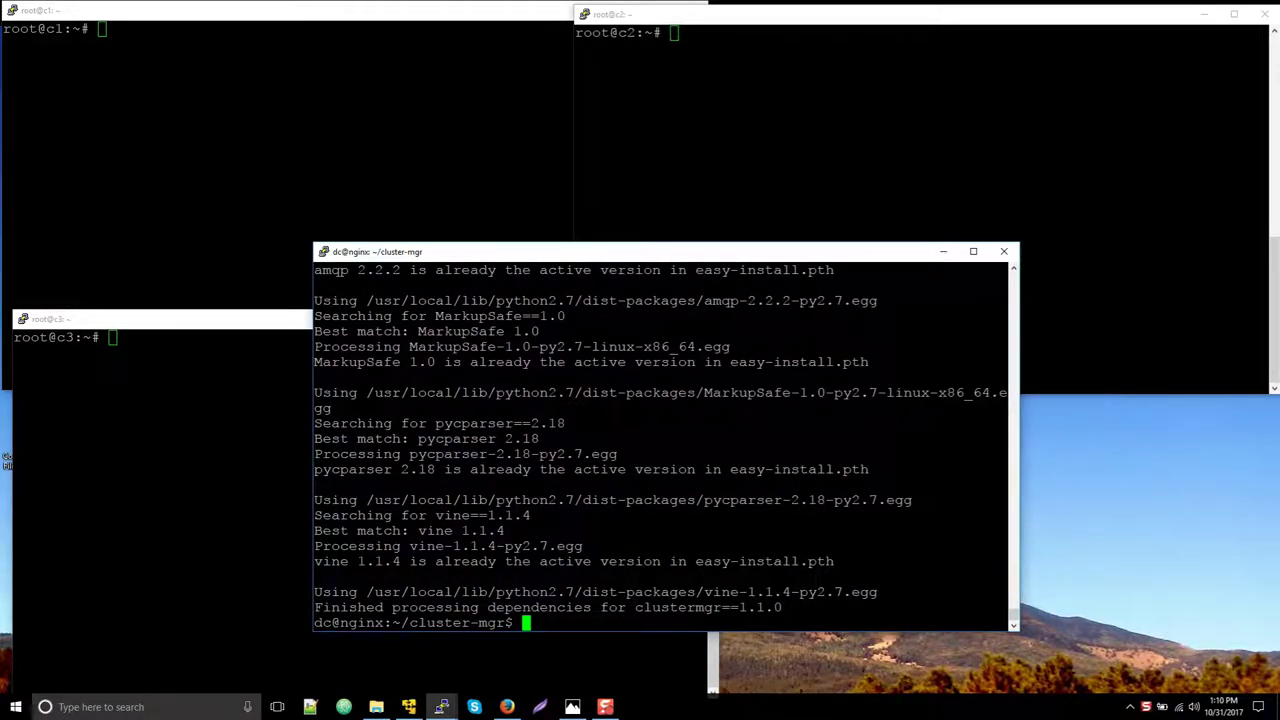
Run clustermgr-cli db upgrade and start a background Celery worker with celery -A clusterapp.celery worker &
click(507, 706)
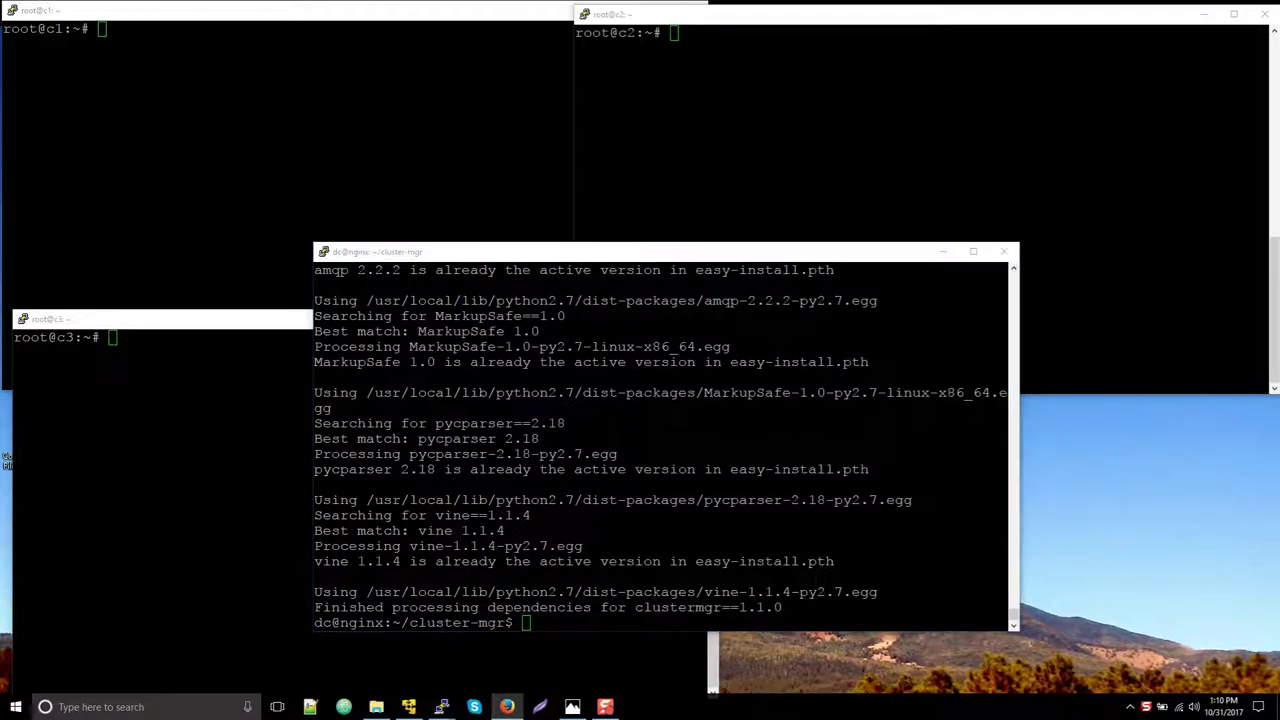
right_click(557, 490)
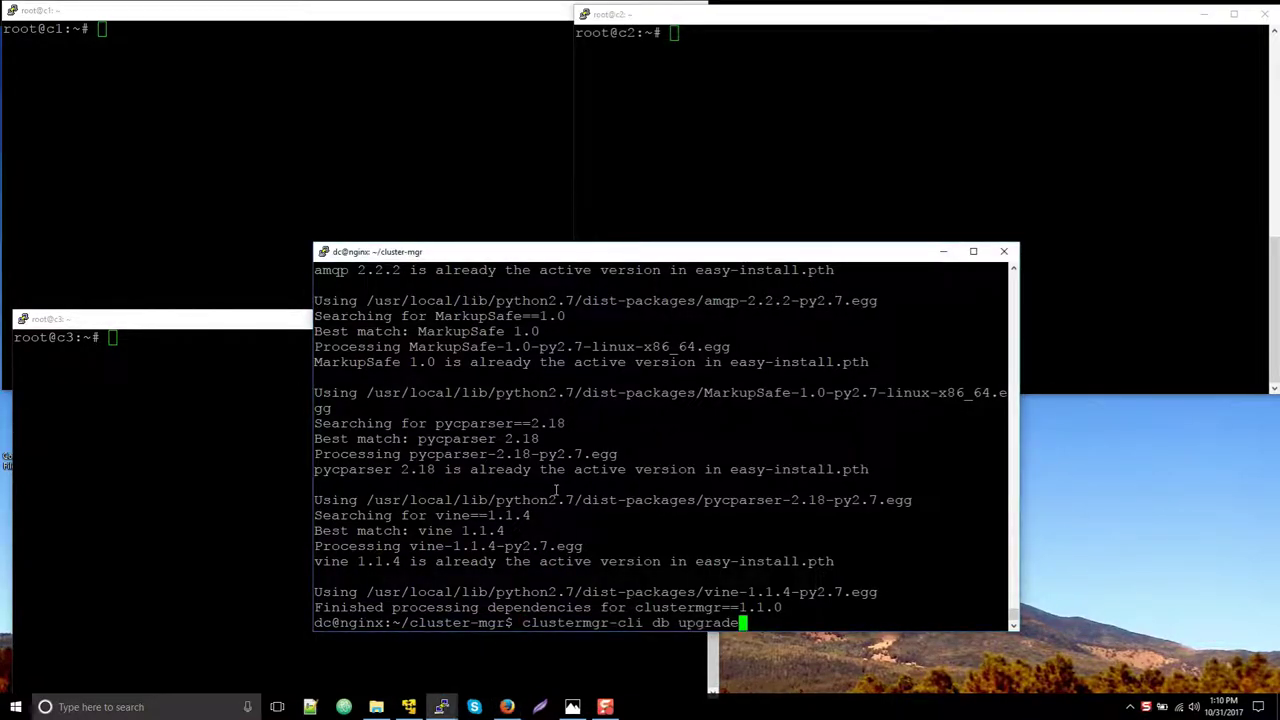
key(Return)
click(507, 706)
right_click(629, 500)
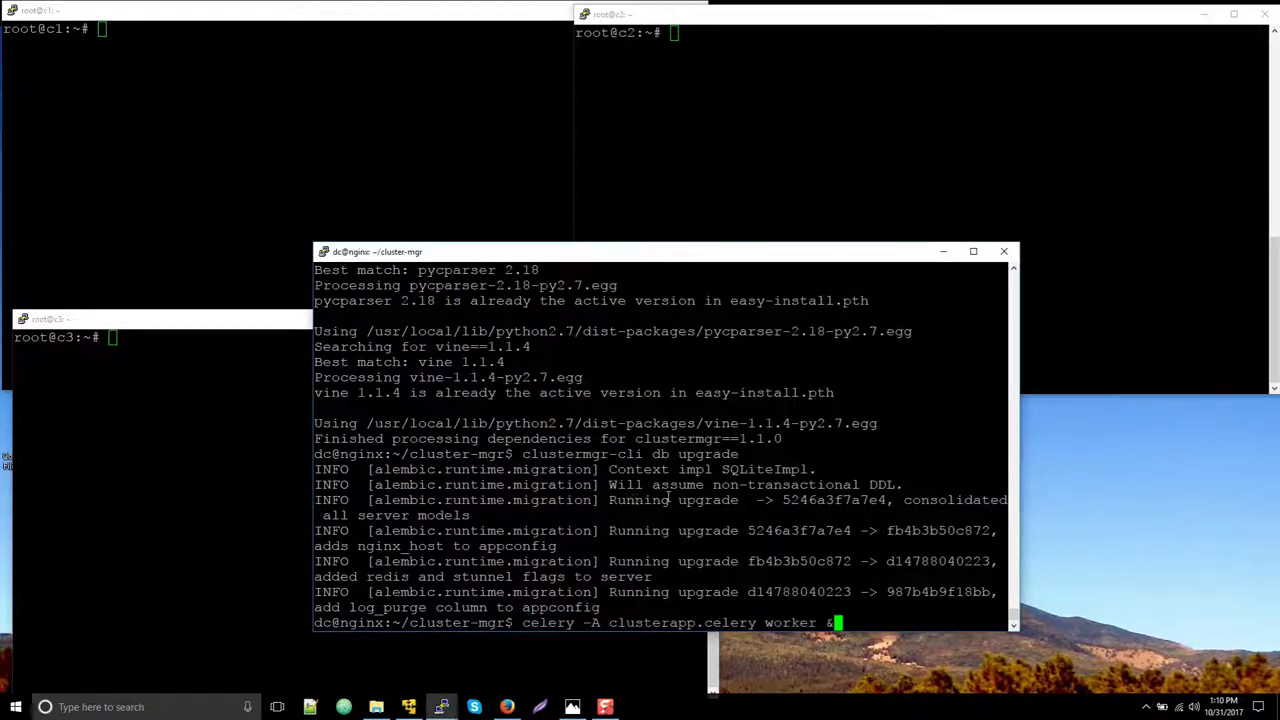
key(Return)
key(alt+Tab)
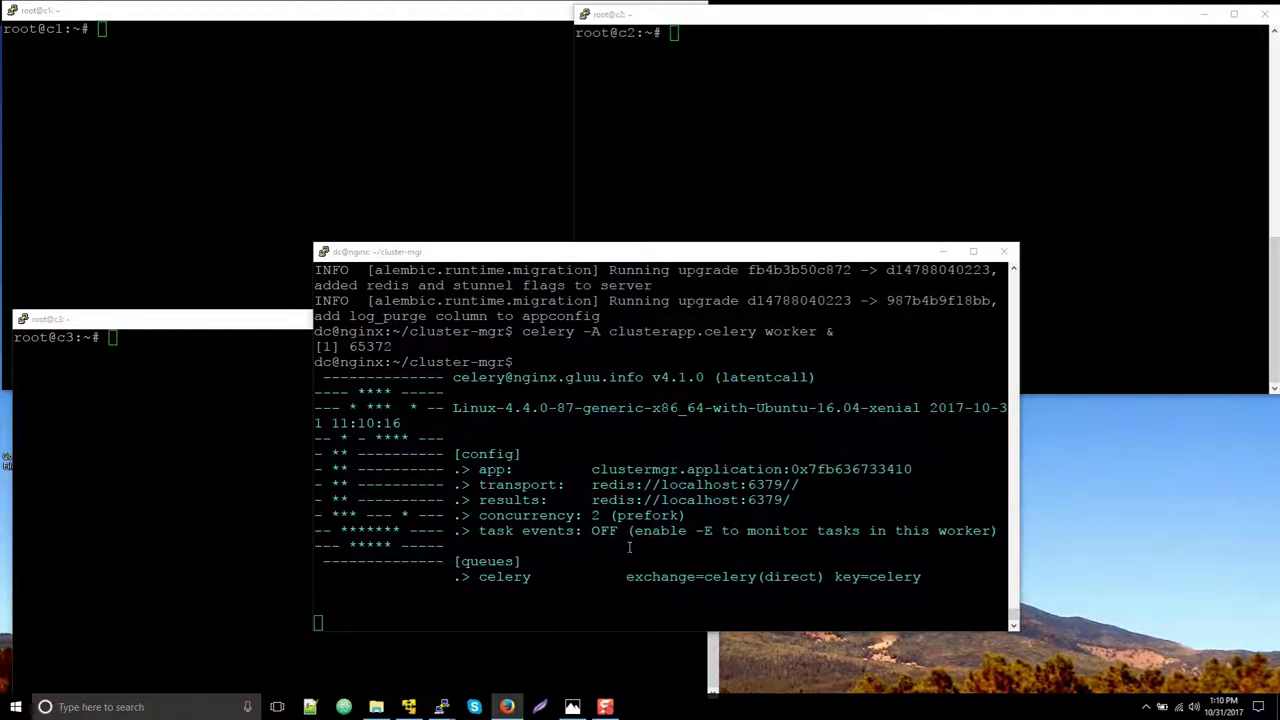
right_click(441, 706)
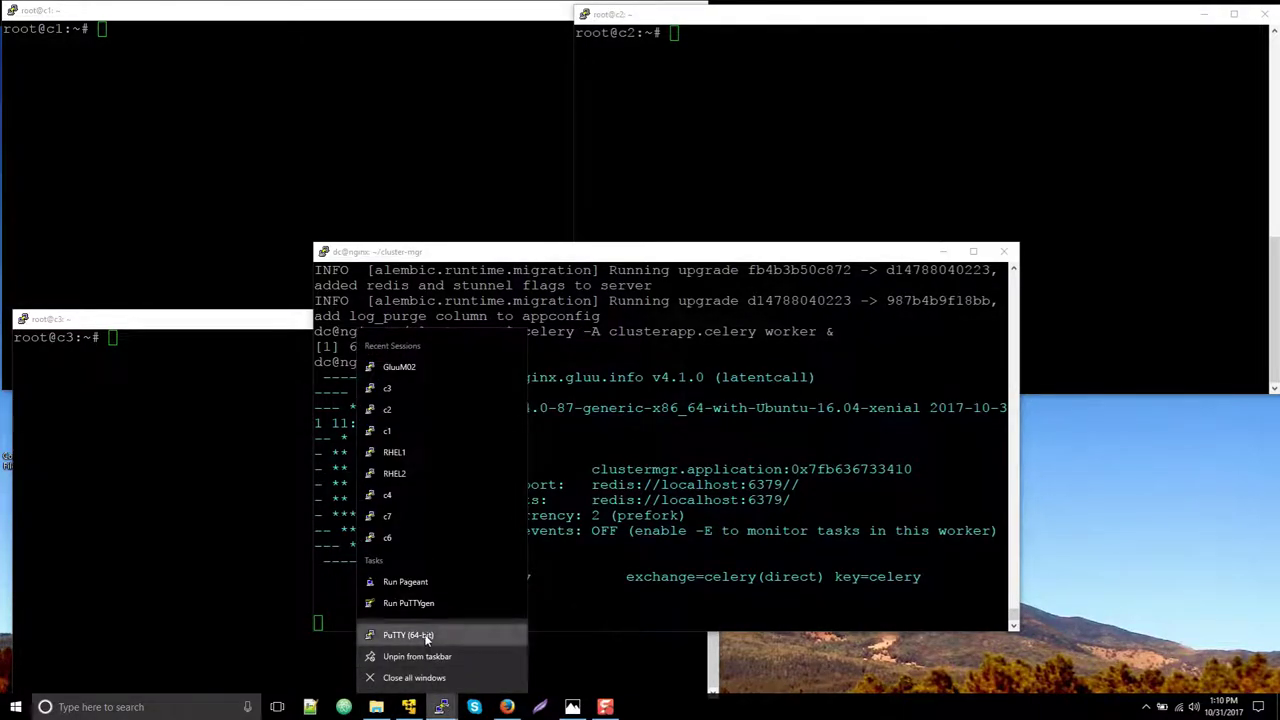
Load the GluuM02 session, tunnel local port 9999 to localhost:5000, and connect
click(408, 635)
click(620, 424)
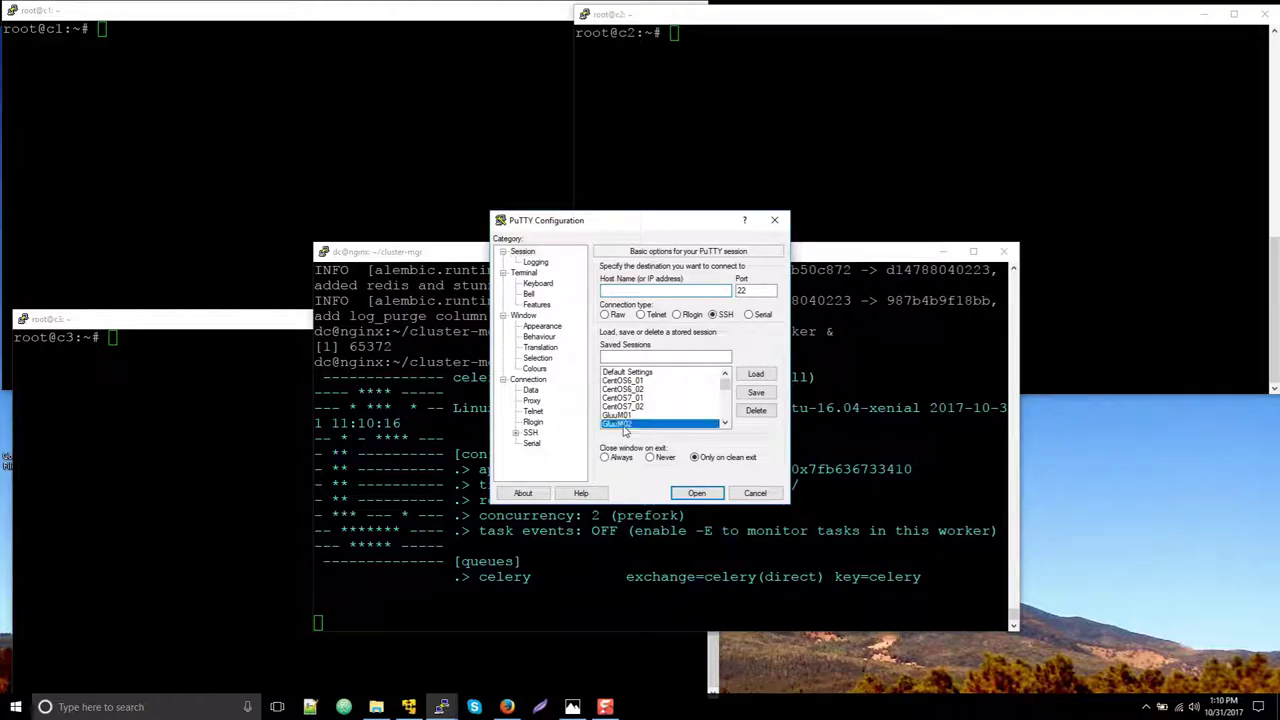
click(755, 373)
click(530, 433)
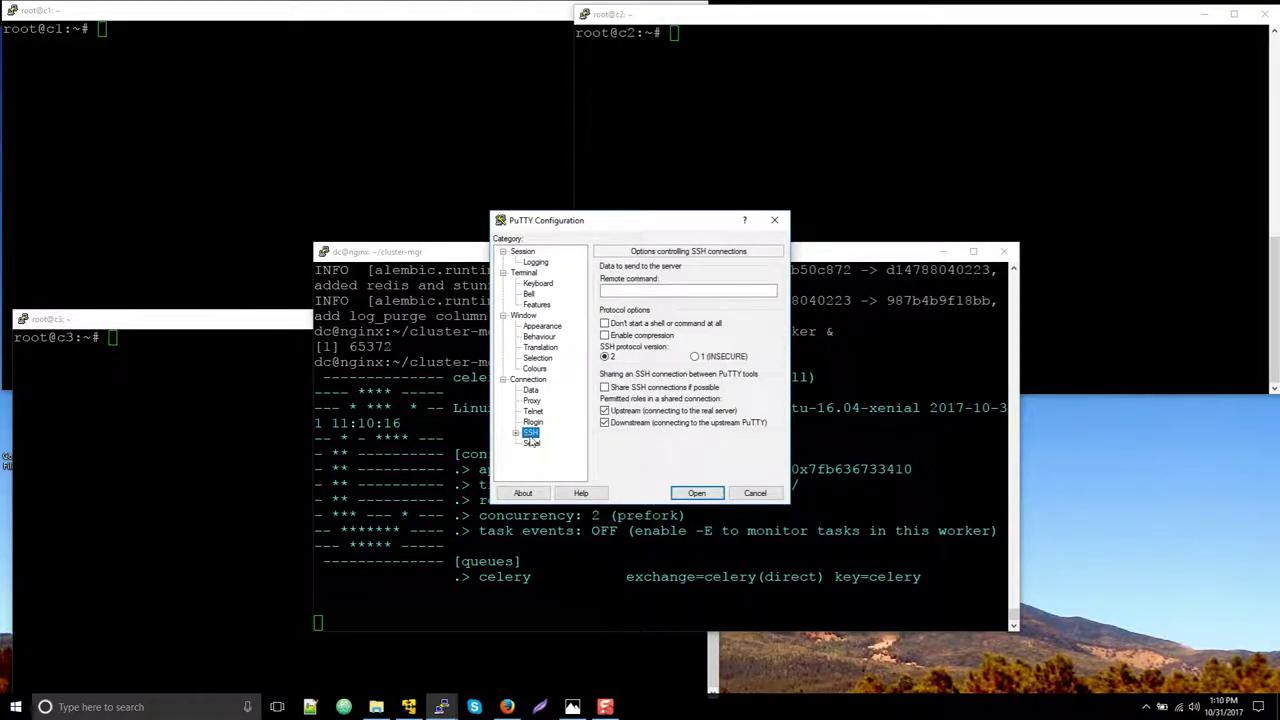
double_click(530, 436)
click(548, 453)
click(678, 367)
text(9999)
click(700, 386)
text(localhost:50)
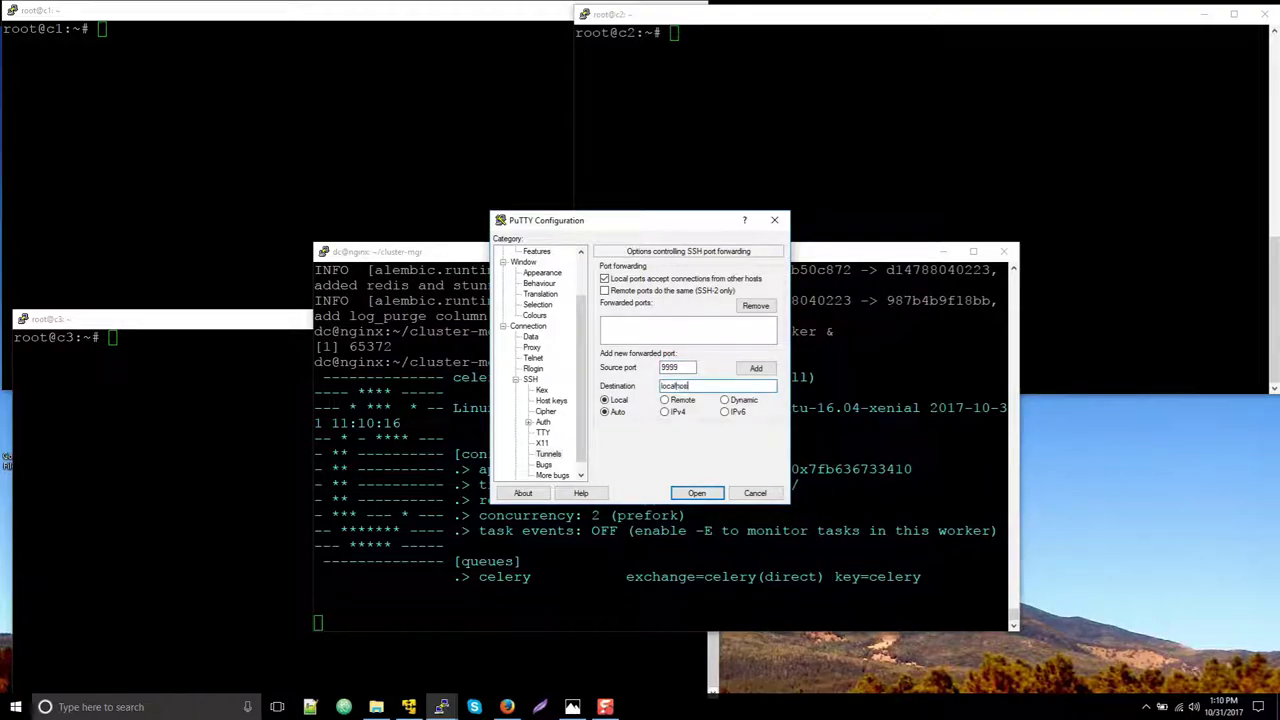
text(00)
click(756, 368)
click(697, 493)
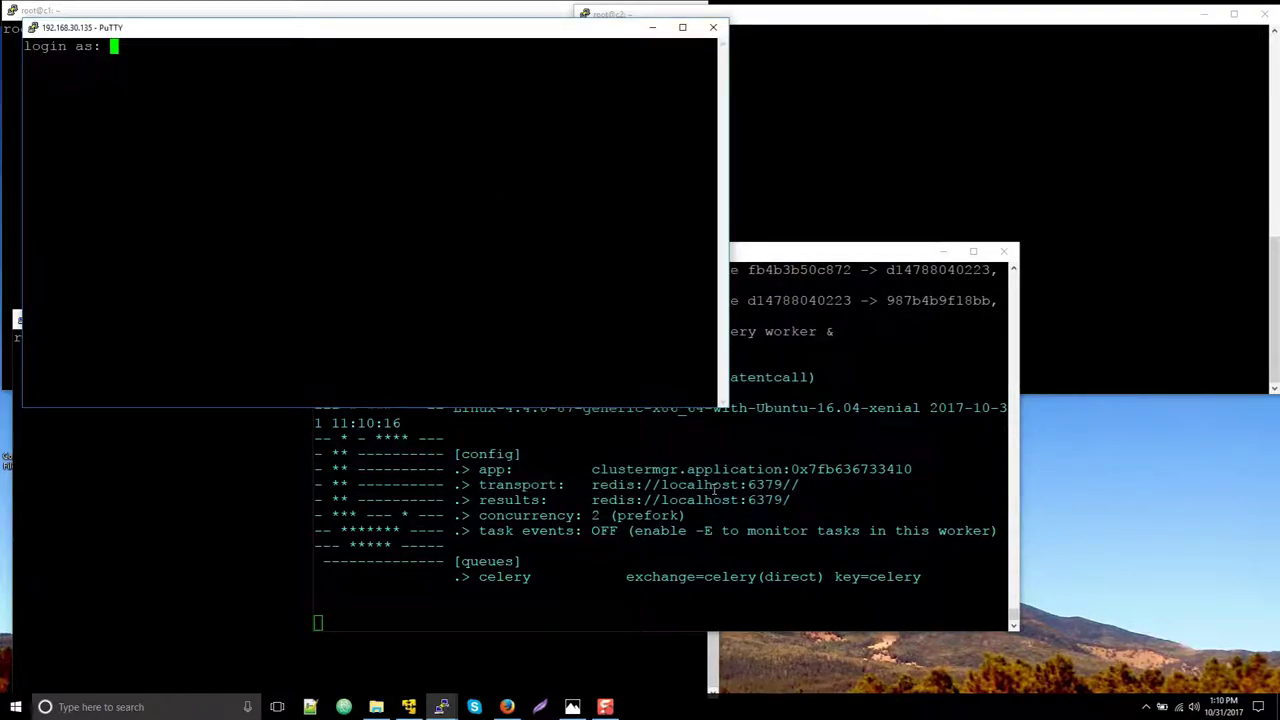
Log in to the nginx host and start Cluster Manager with clustermgr-cli run
text(dc)
key(Return)
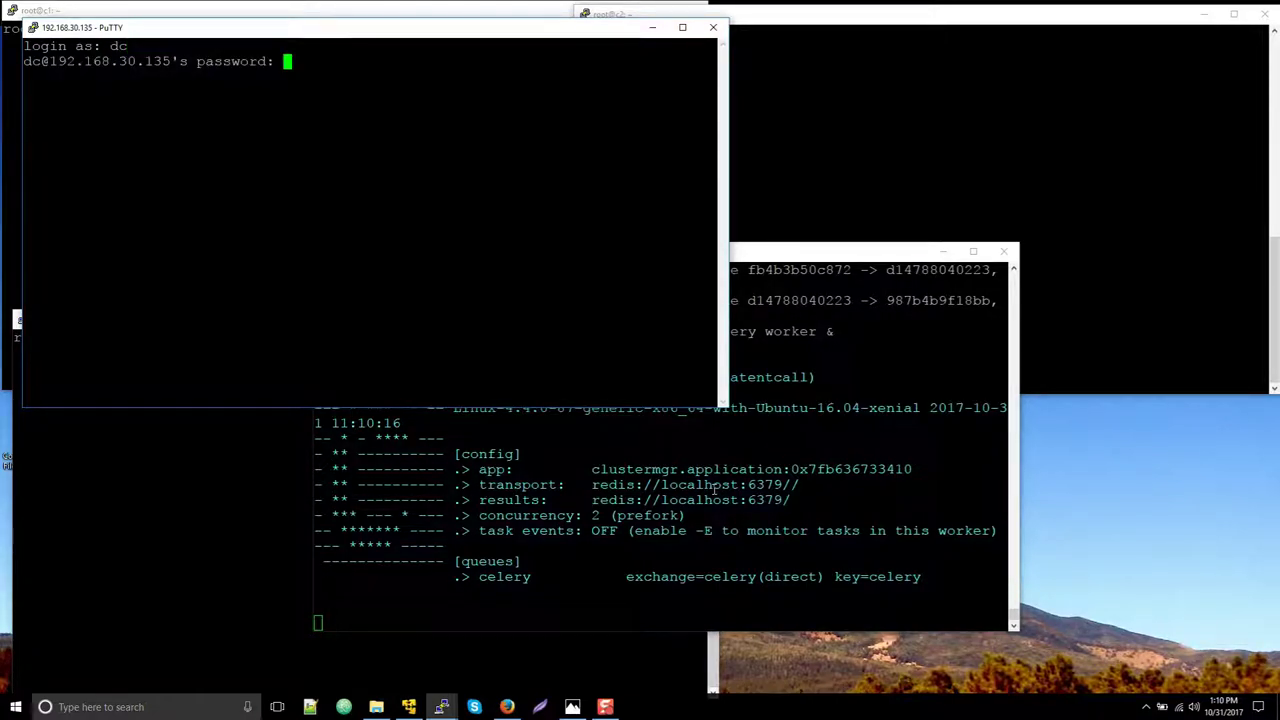
key(Return)
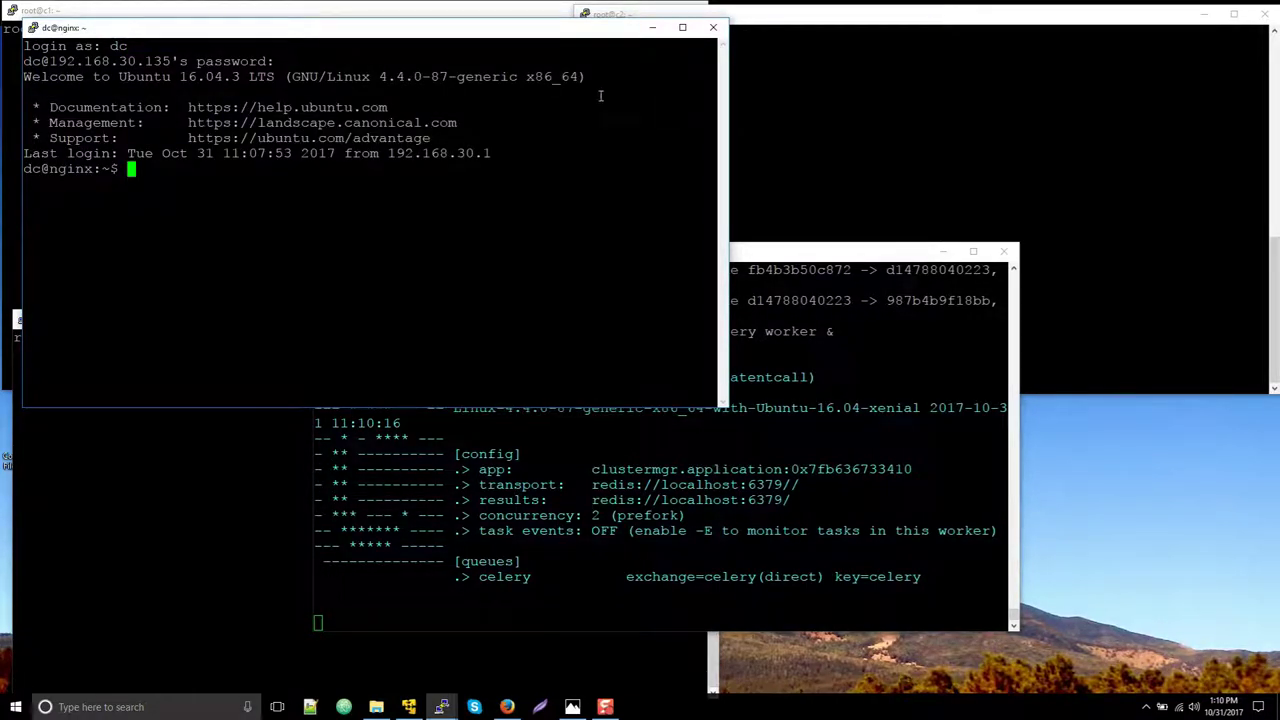
right_click(540, 115)
key(Return)
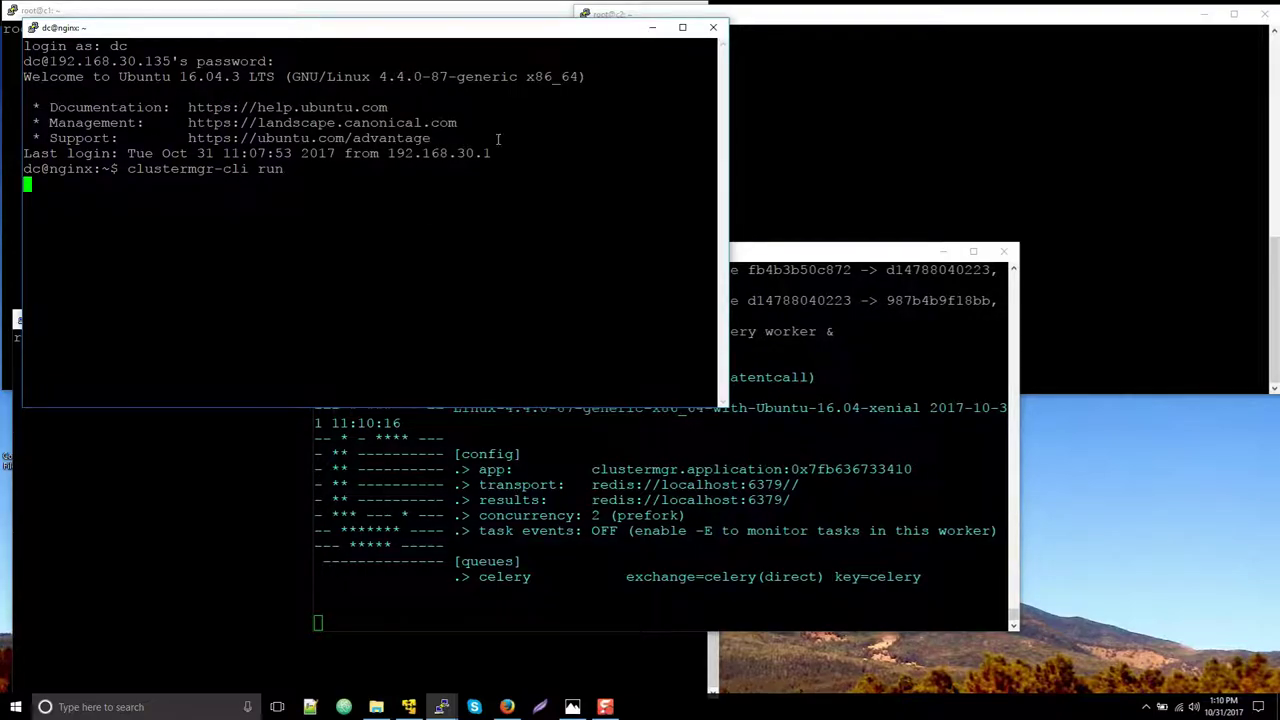
Launch Google Chrome from the Start search
key(super)
text(chrome)
key(Return)
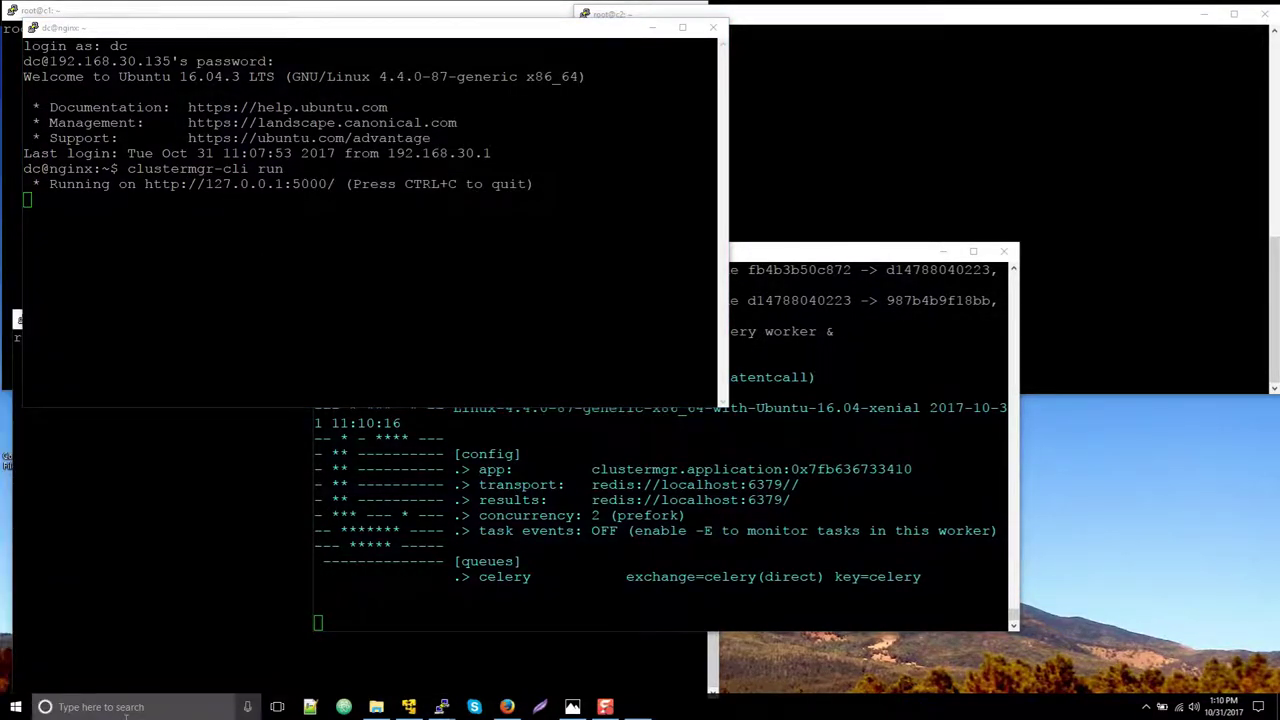
Load localhost:9999, choose Add Server, and maximize the browser
text(localhost:9999)
key(Return)
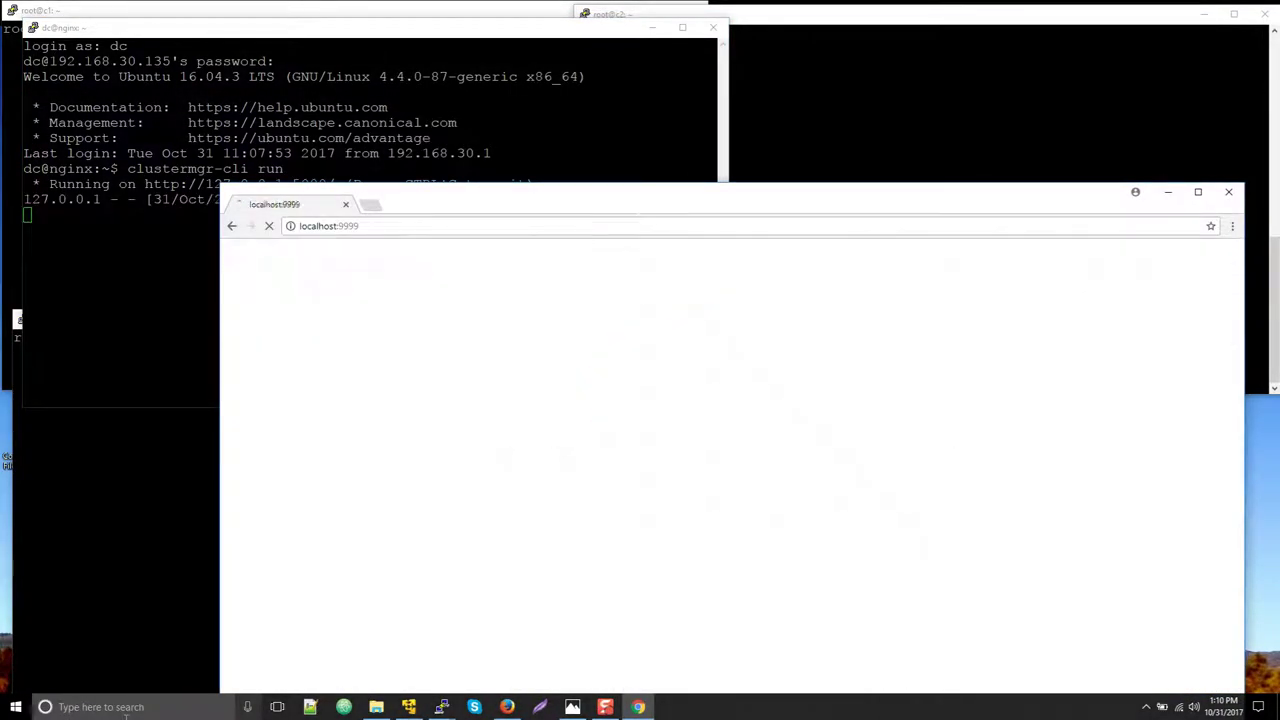
click(476, 474)
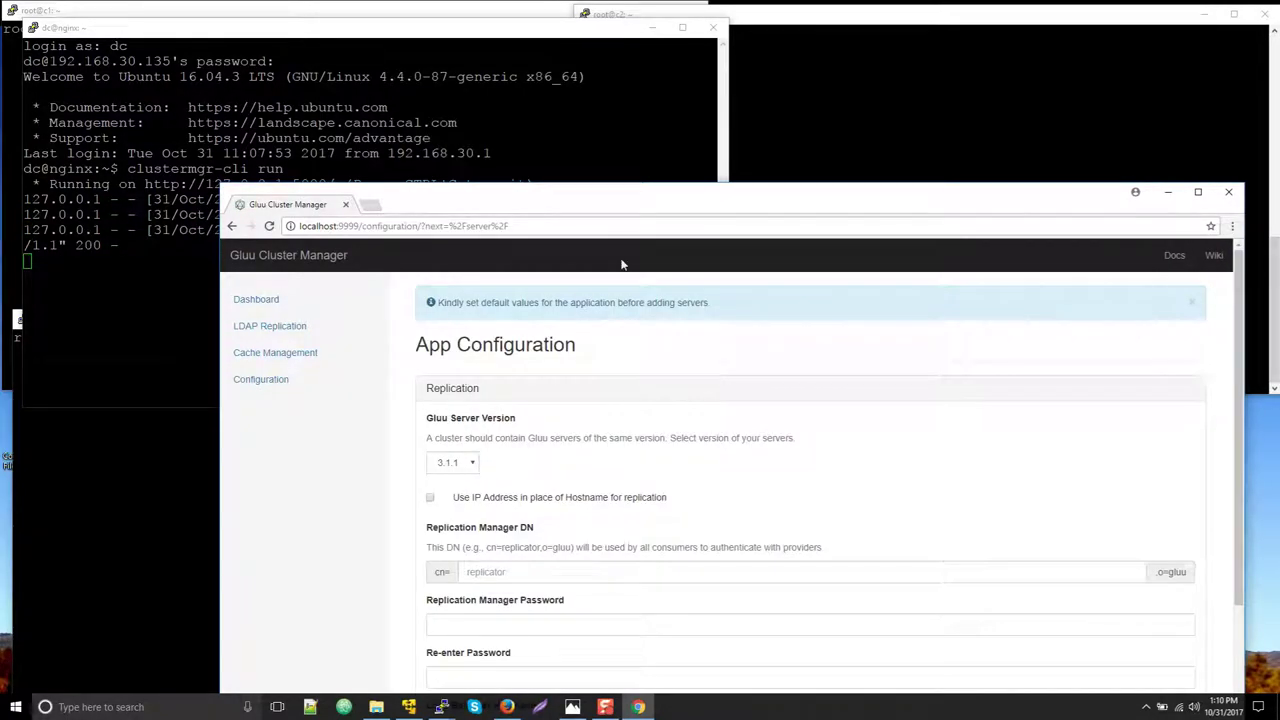
double_click(650, 186)
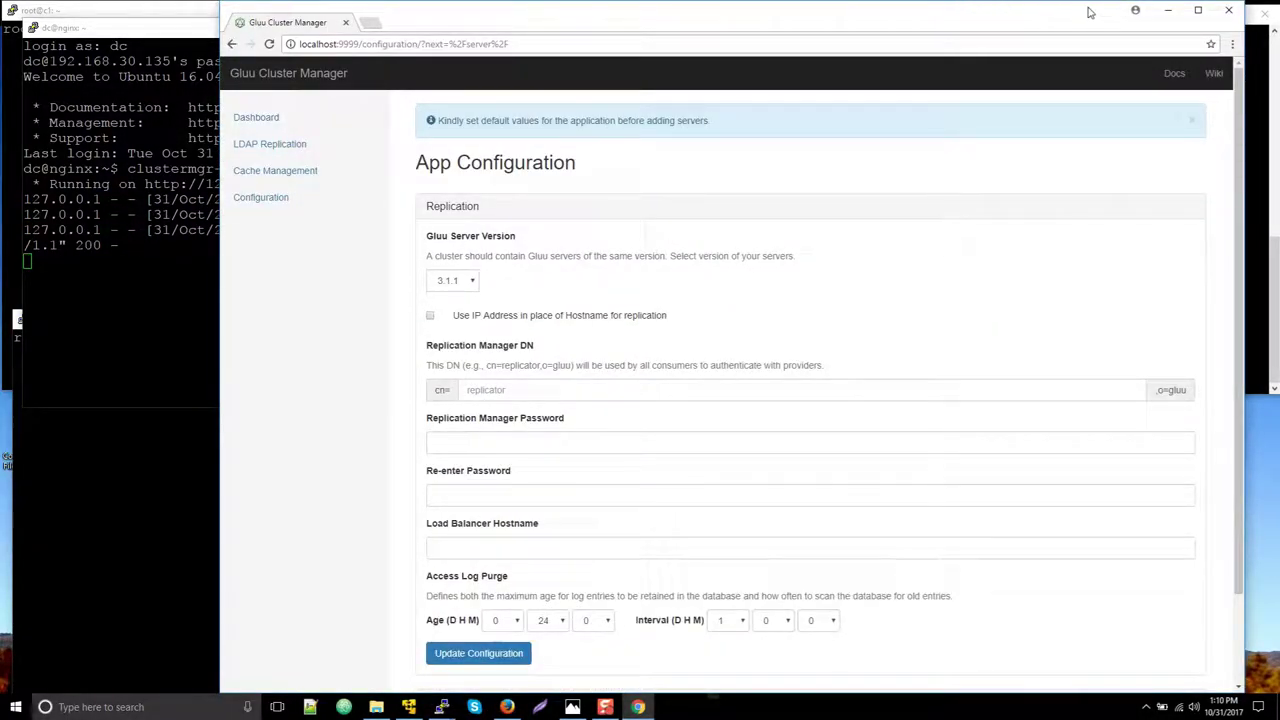
click(1199, 11)
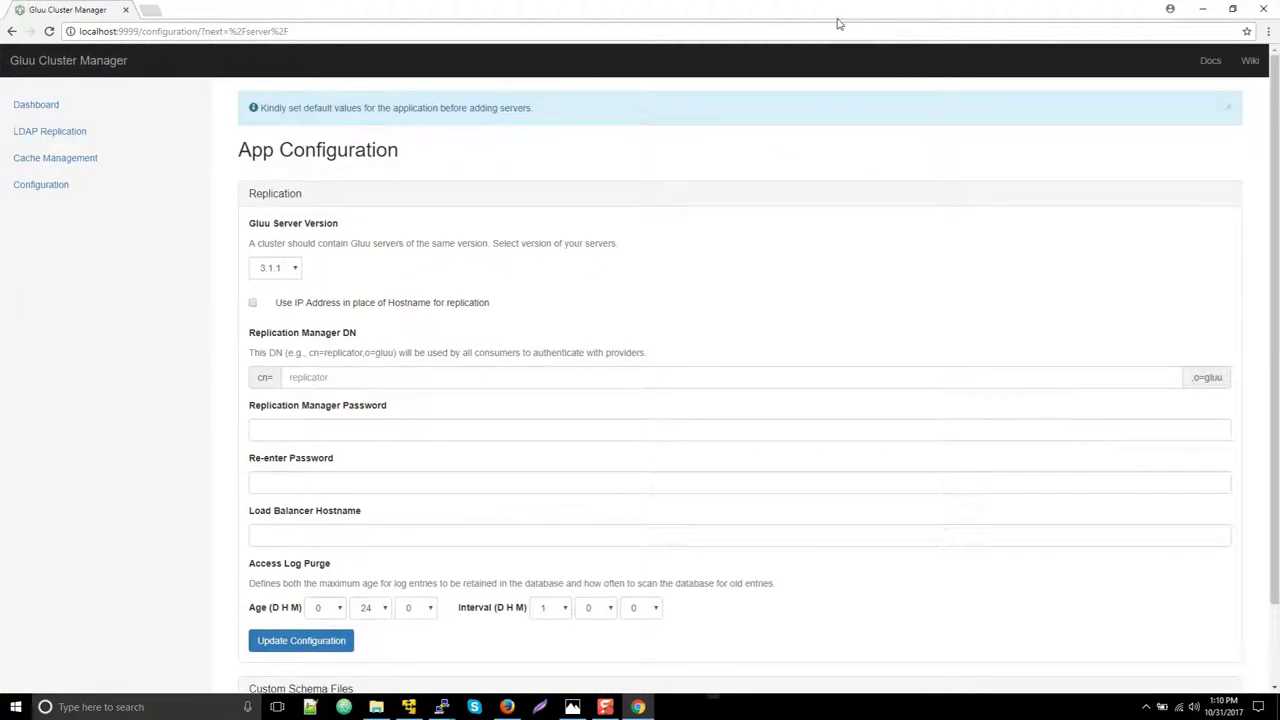
Enter replication DN cn=replicator, its password twice, and load balancer hostname c3.gluu.org
click(331, 385)
text(replicator)
key(Tab)
text(secret)
key(Tab)
text(secret)
key(Tab)
text(c3)
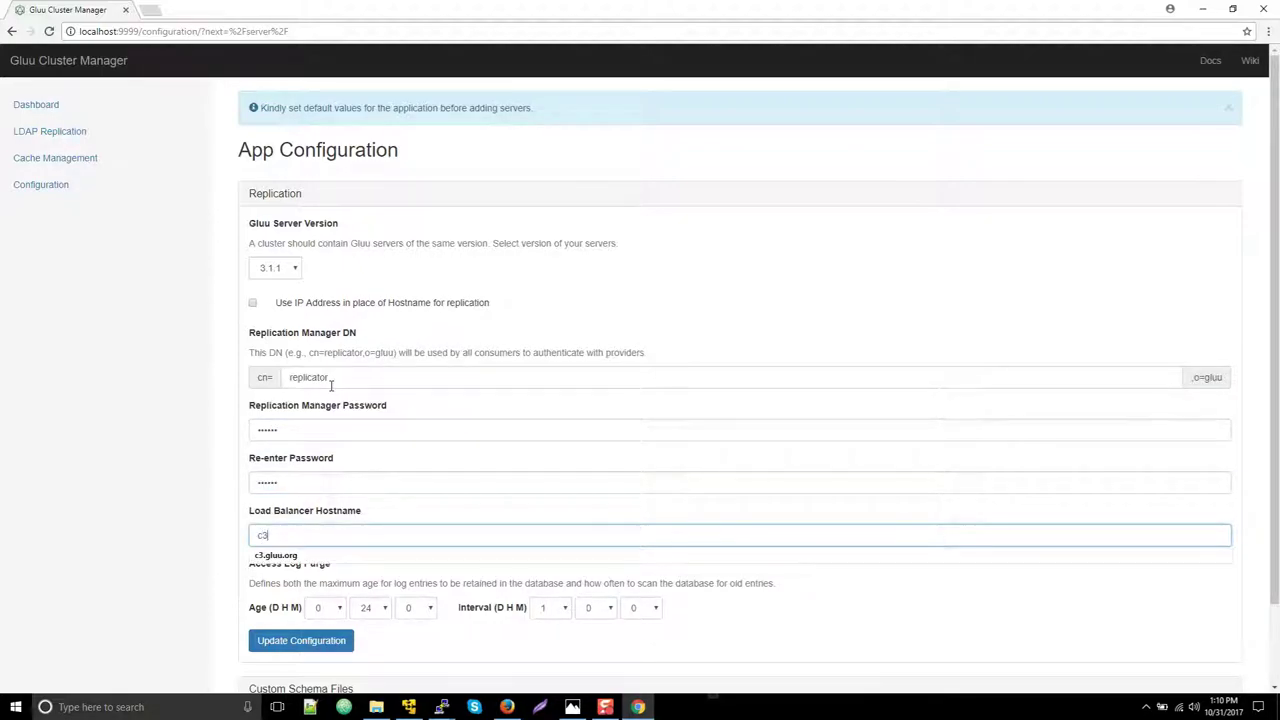
text(.gluu)
key(Down)
key(Return)
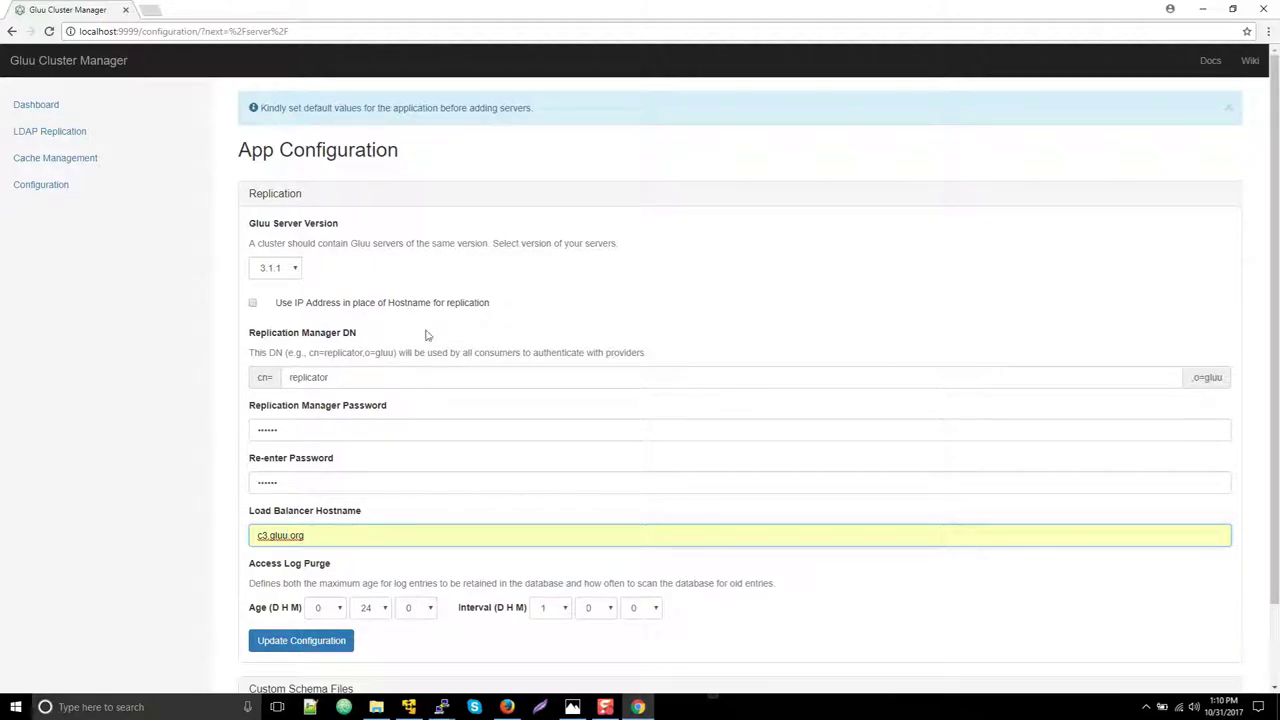
Set log age to 12 hours, purge interval to 0 days 12 hours, and save the configuration
scroll(400, 325, down, 2)
click(305, 552)
click(386, 518)
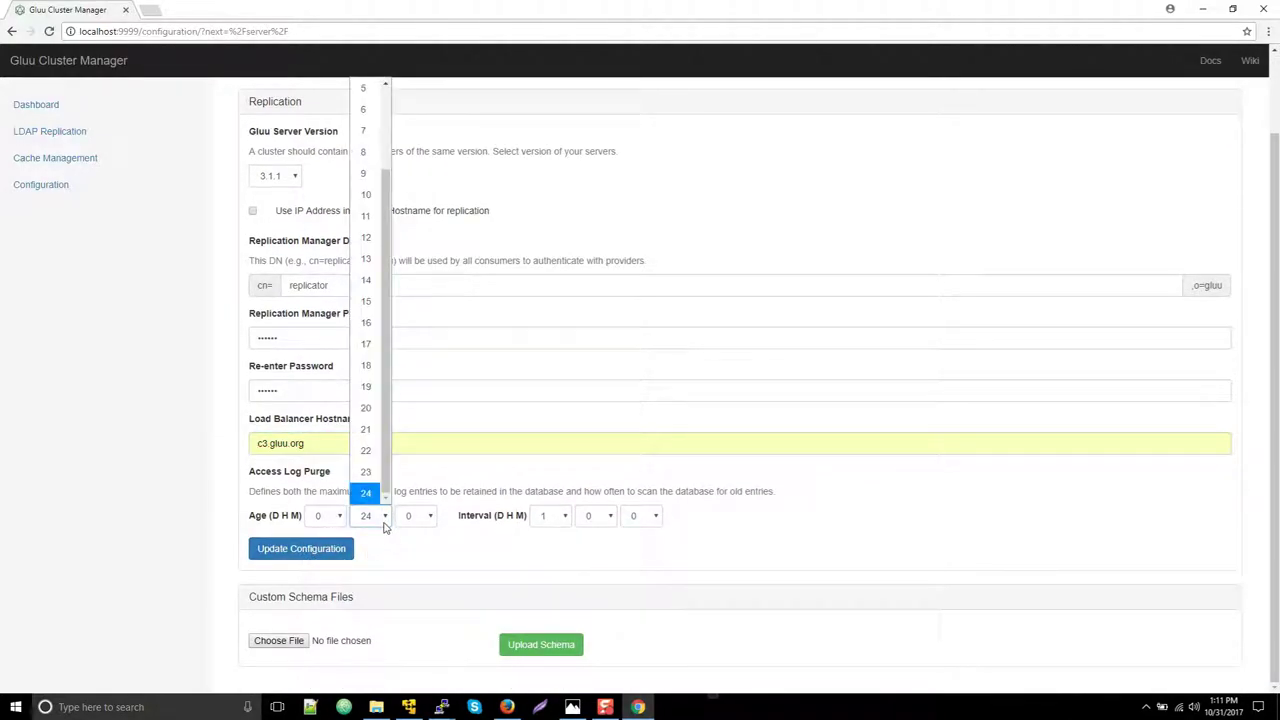
click(367, 245)
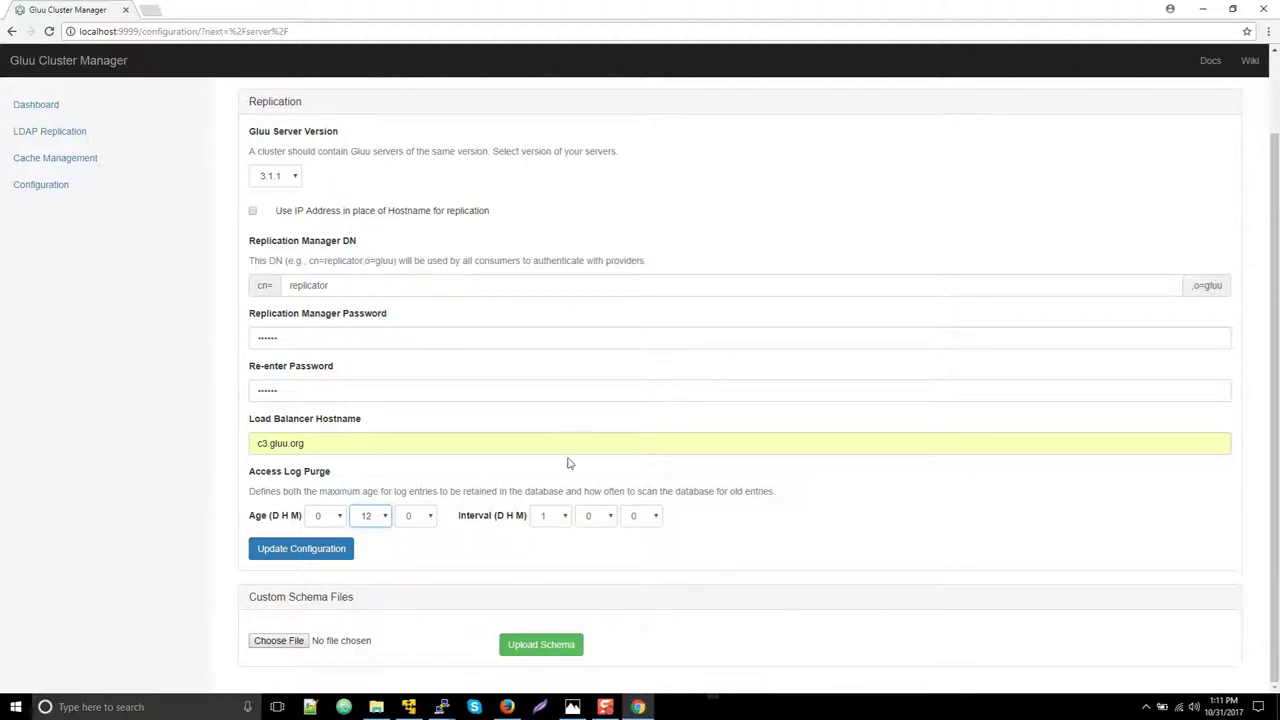
click(558, 515)
click(554, 90)
click(600, 515)
click(591, 343)
click(348, 553)
Enter hostname c1.gluu.org and copy c1's IP 104.131.46.234 from ifconfig output
click(360, 302)
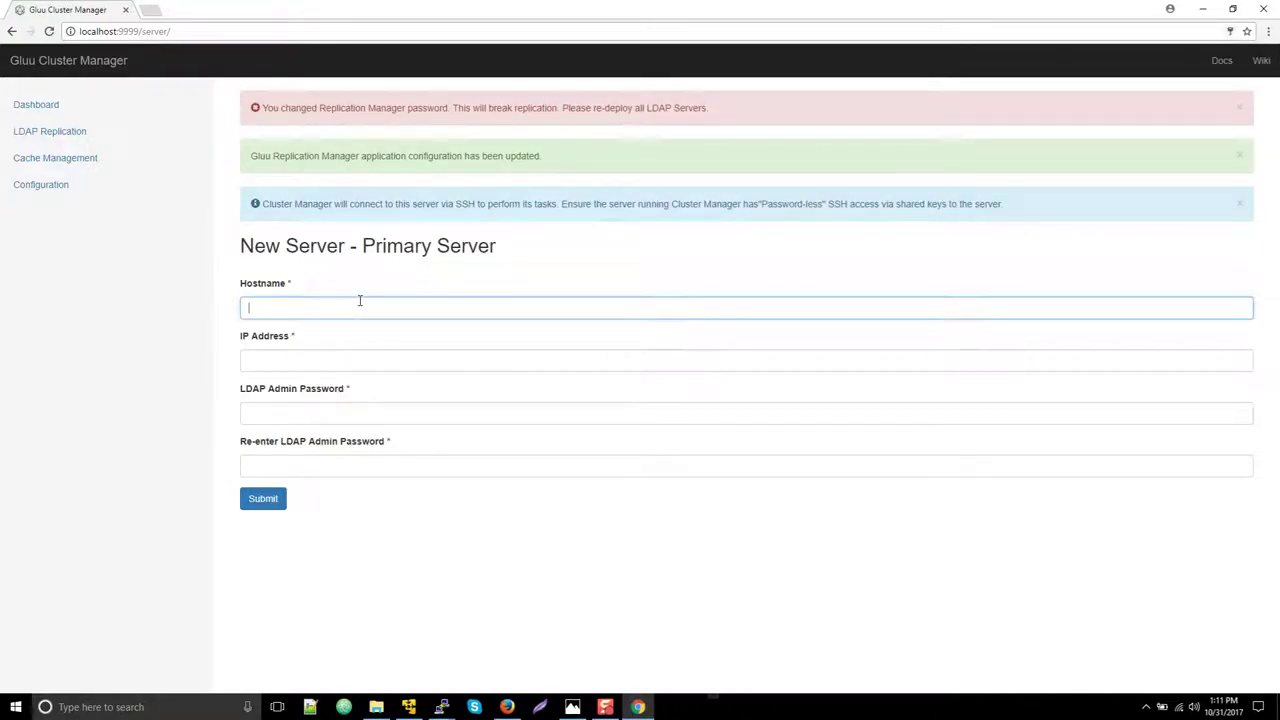
text(c1.gluu)
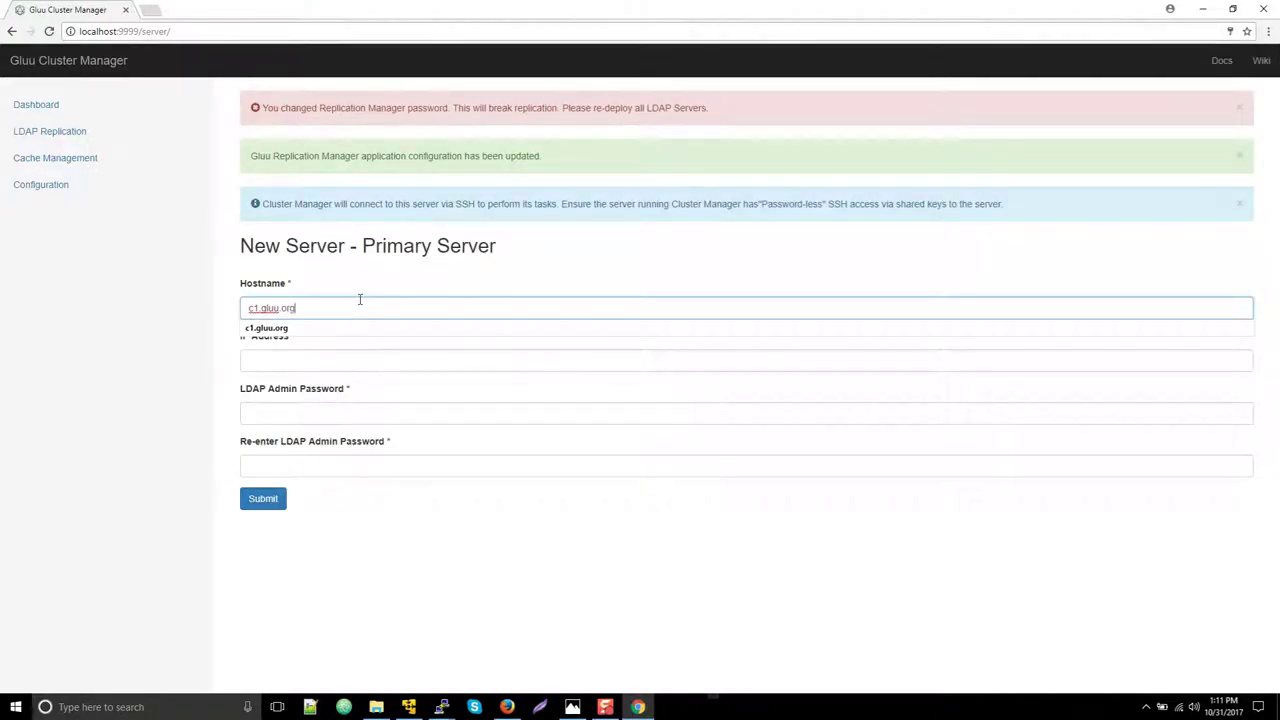
text(.org)
key(Tab)
drag(811, 7, 770, 148)
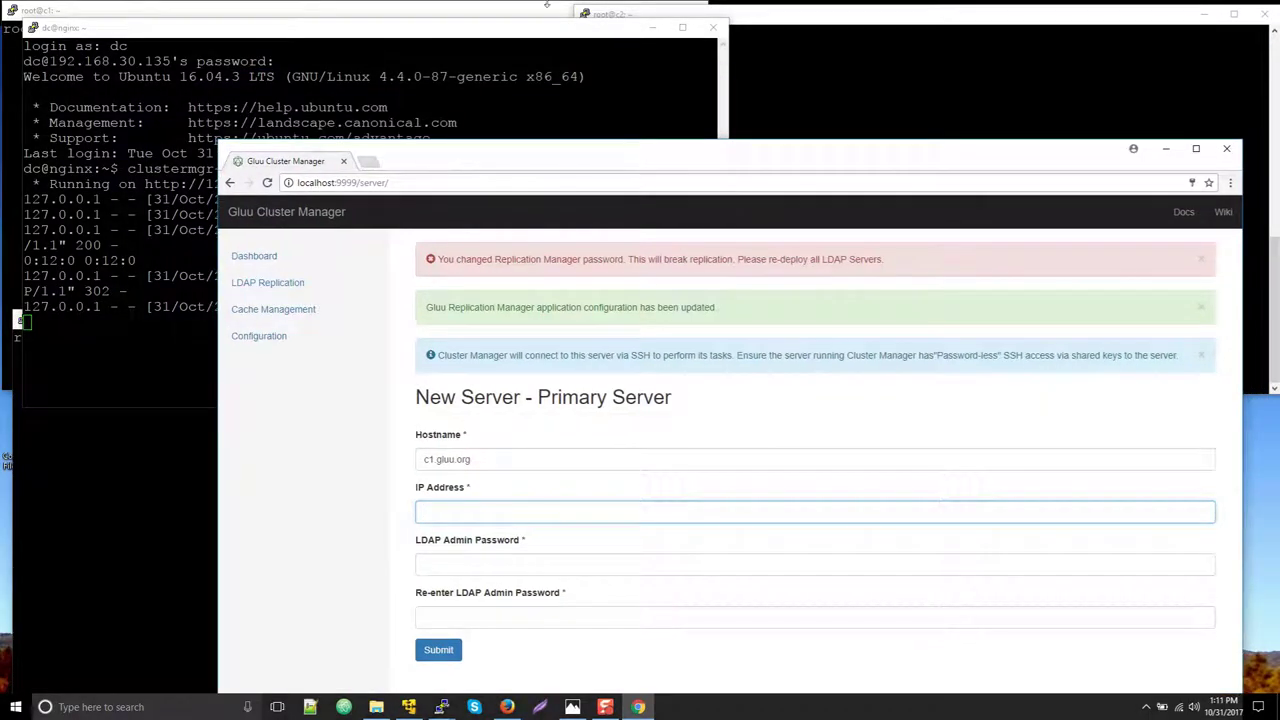
click(548, 5)
text(ifconfig)
key(Return)
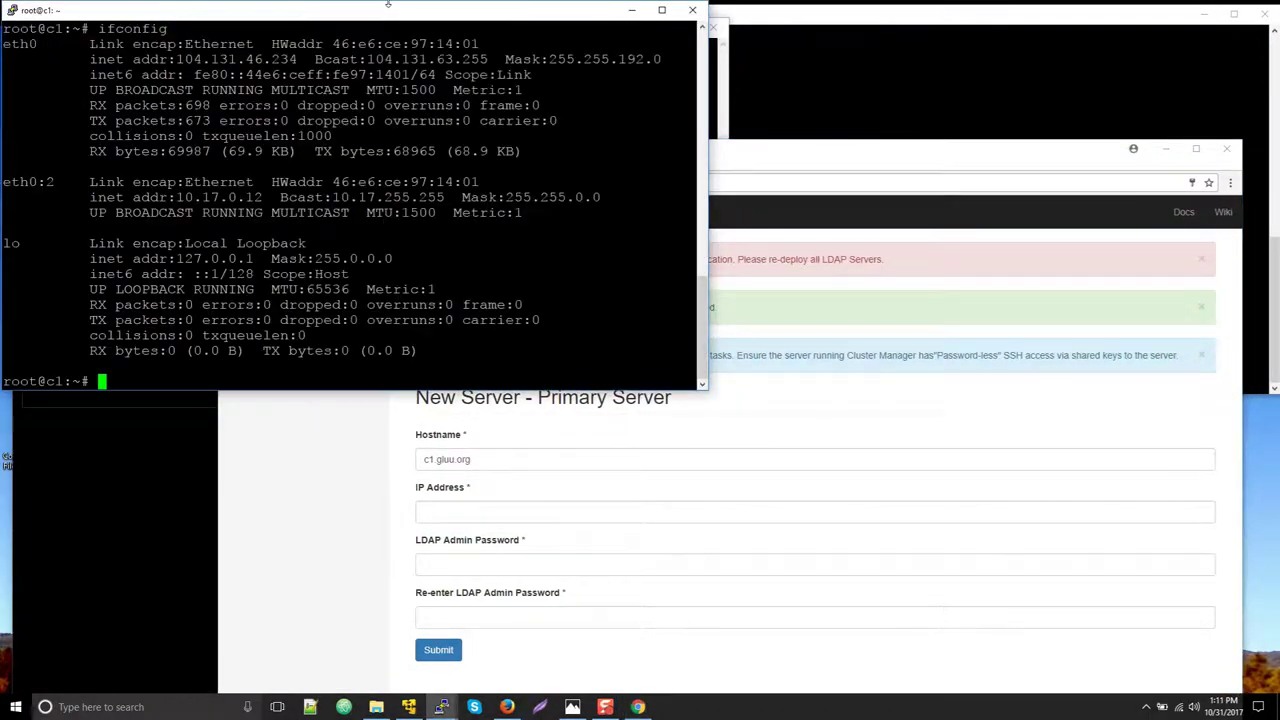
drag(169, 59, 296, 60)
Fill in IP 104.131.46.234 and the LDAP admin password twice, then submit the primary server
click(518, 562)
click(482, 514)
text(104.131.46.234)
double_click(483, 516)
click(425, 513)
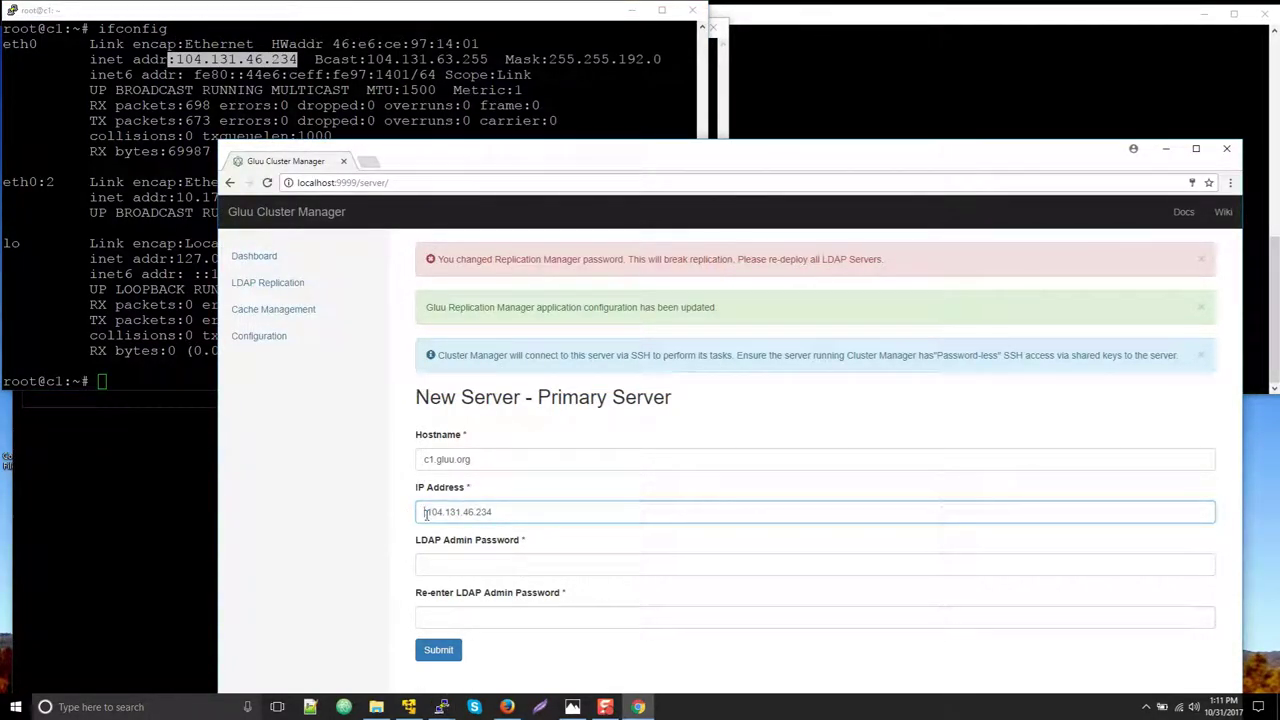
key(Delete)
click(442, 565)
text(admin1)
click(461, 610)
text(admin1)
click(438, 650)
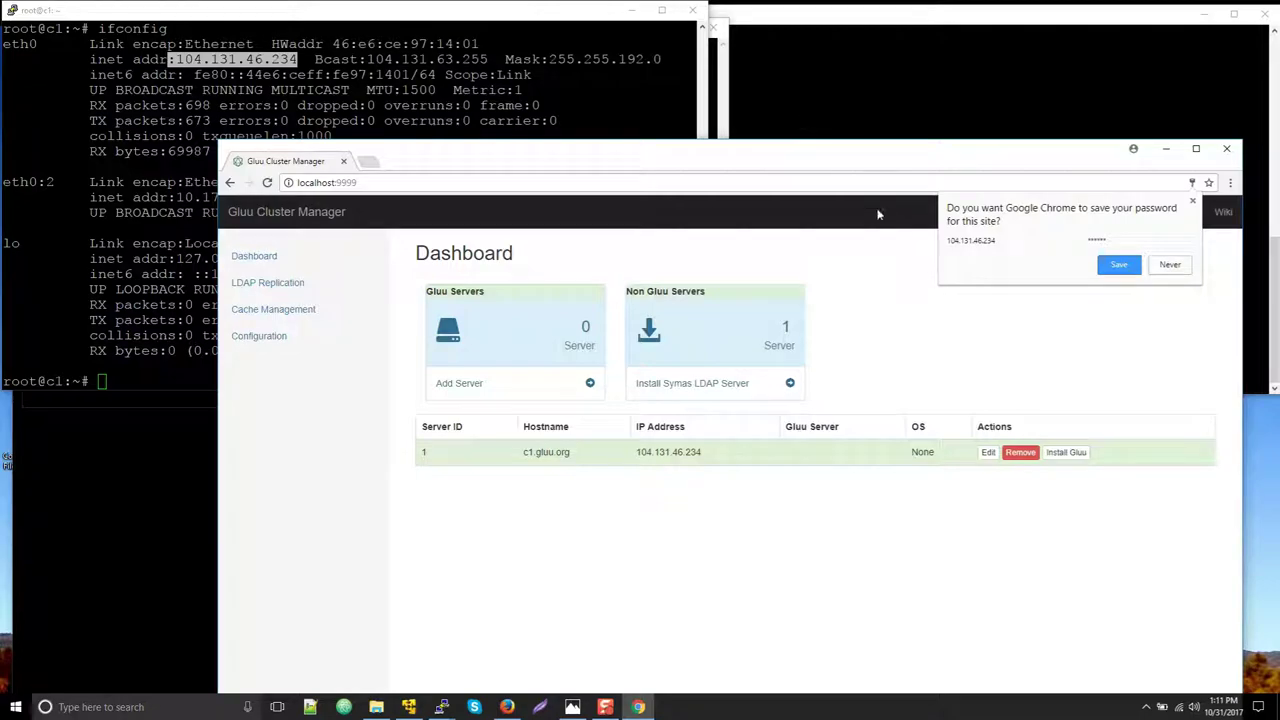
Run ifconfig on c2 and copy its IP 45.55.198.236
click(870, 104)
text(ifconfig)
key(Return)
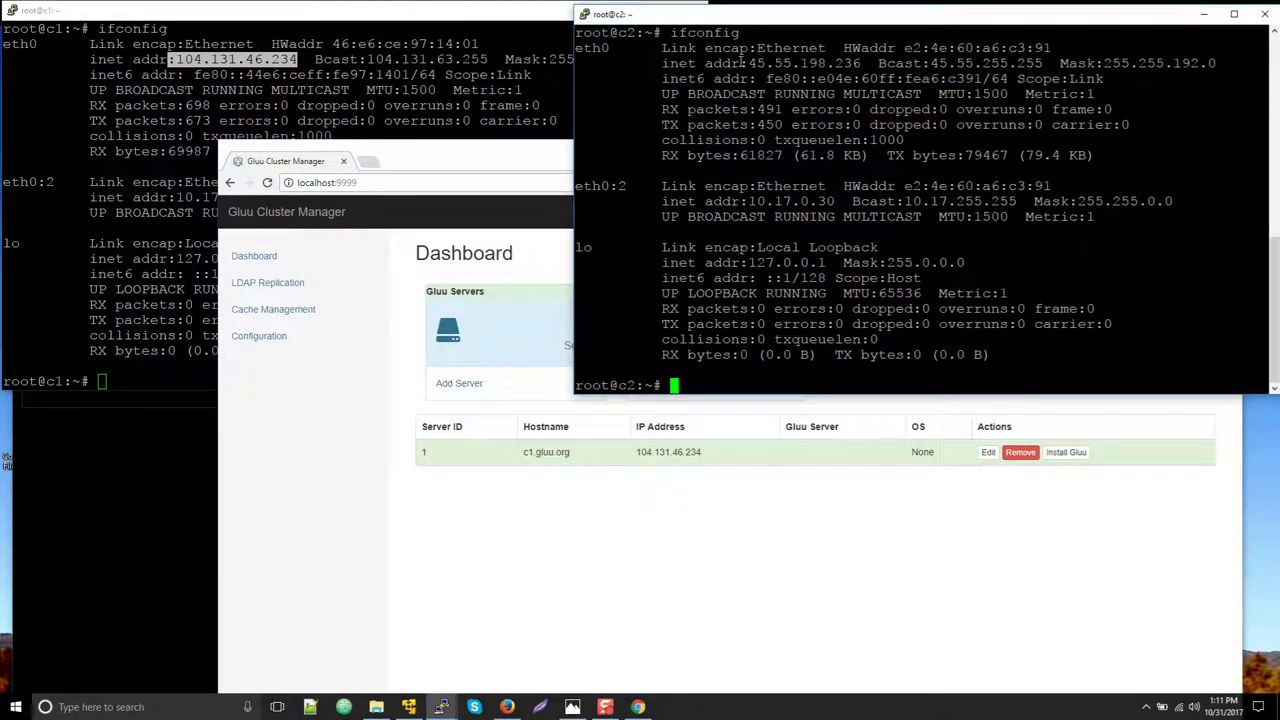
drag(748, 63, 861, 63)
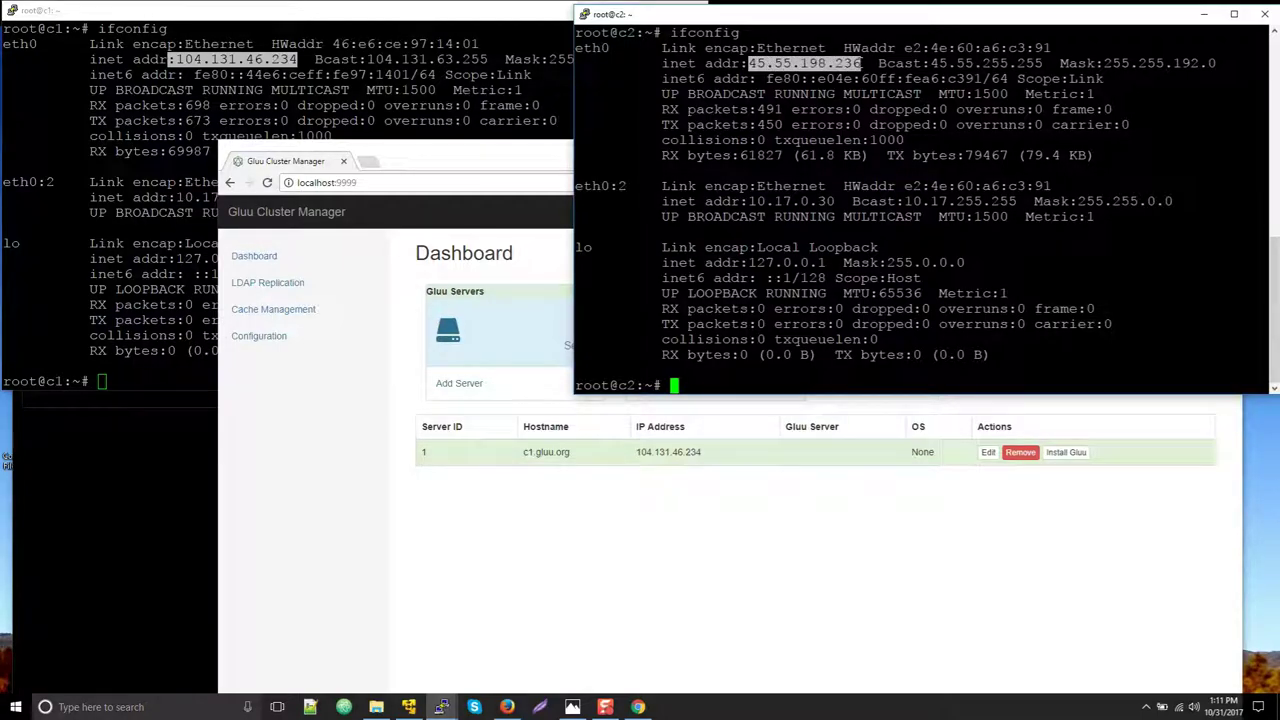
Add server c2.gluu.org at 45.55.198.236, then start Install Gluu for c1.gluu.org
click(492, 386)
click(483, 410)
text(45.55.198.236)
click(484, 361)
text(c2.)
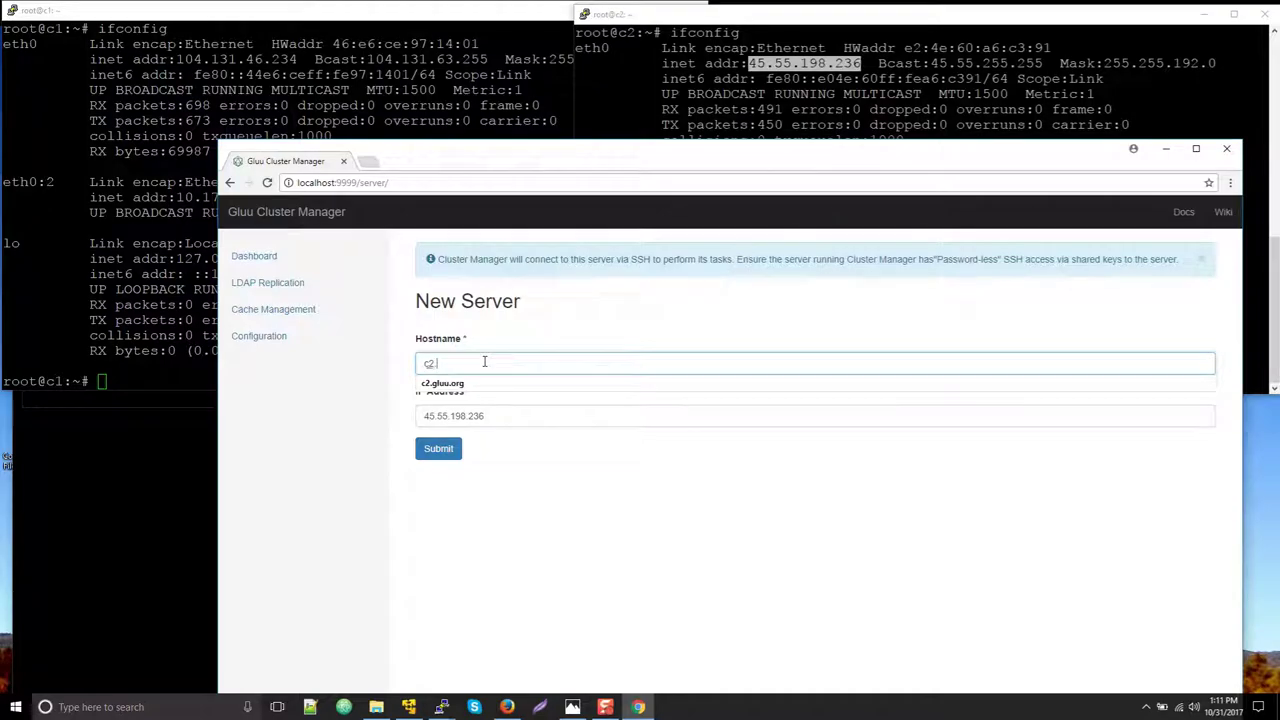
text(gluu.org)
click(442, 383)
click(436, 448)
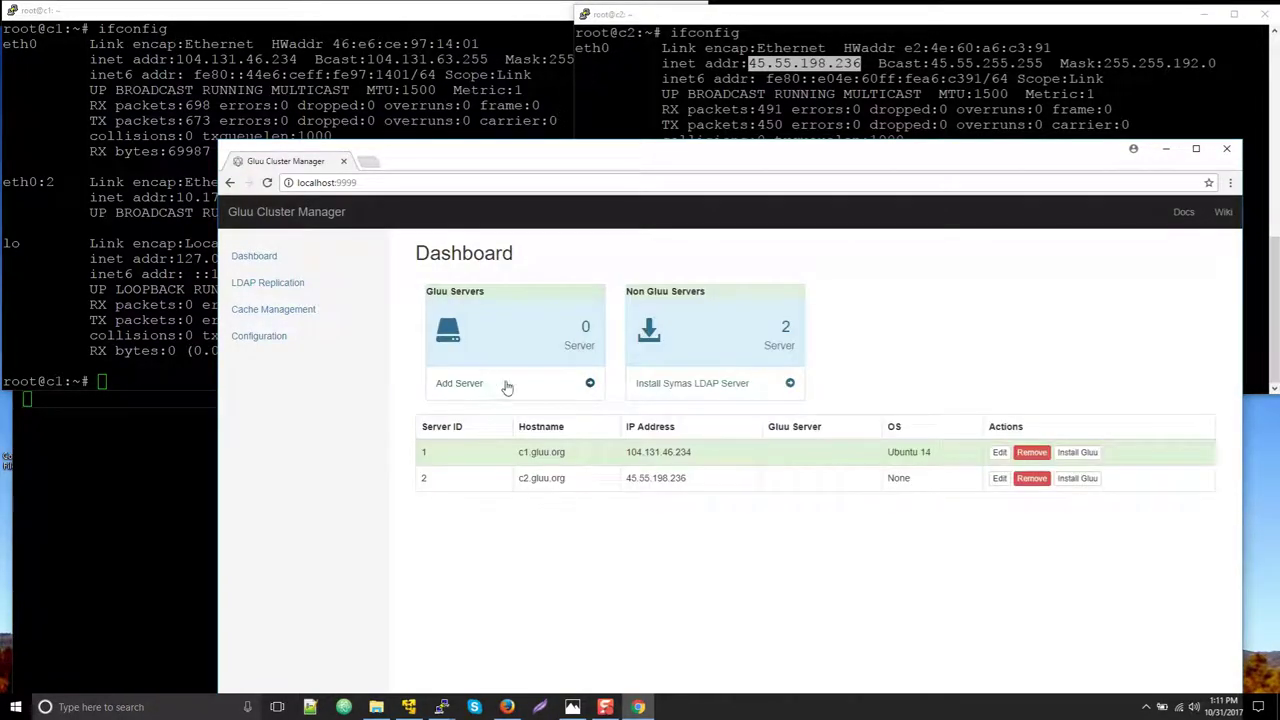
click(1078, 456)
Enter country US, state TX, city Austin, organization Gluu and the admin e-mail, then submit
click(546, 308)
text(US)
key(Tab)
text(TX)
key(Tab)
text(Austin)
key(Tab)
text(Gluu)
key(Tab)
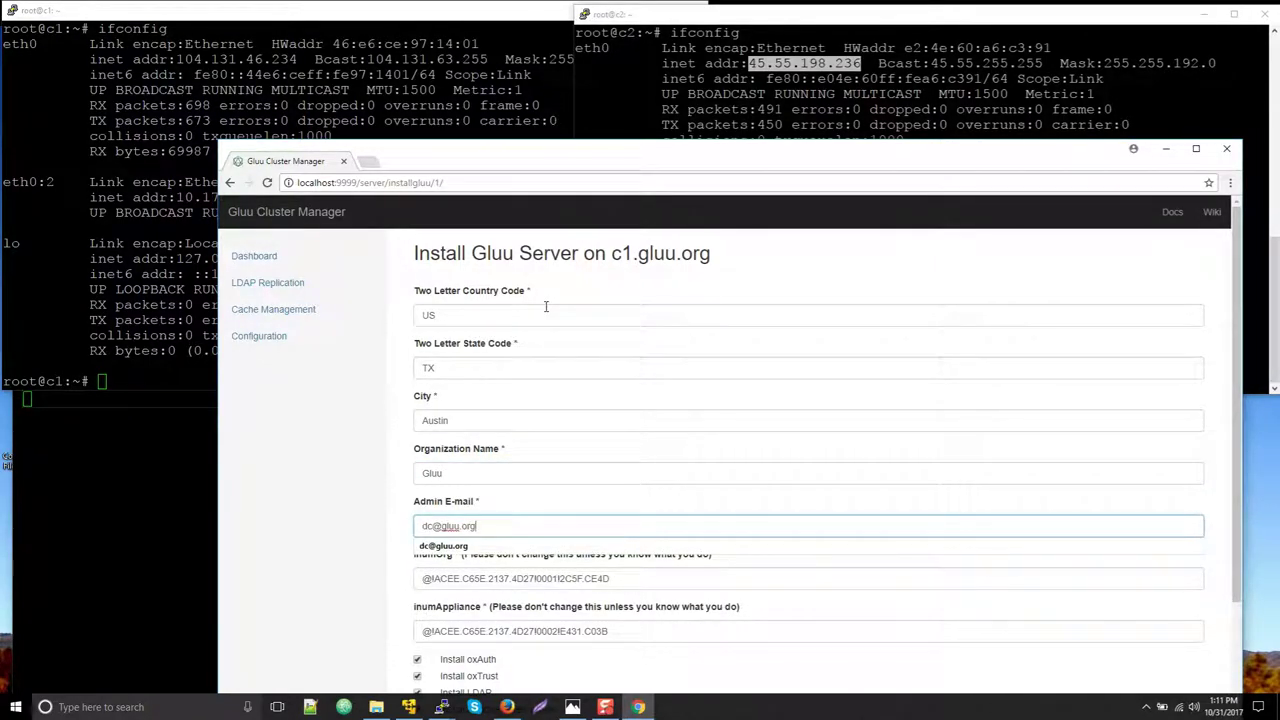
scroll(480, 450, down, 2)
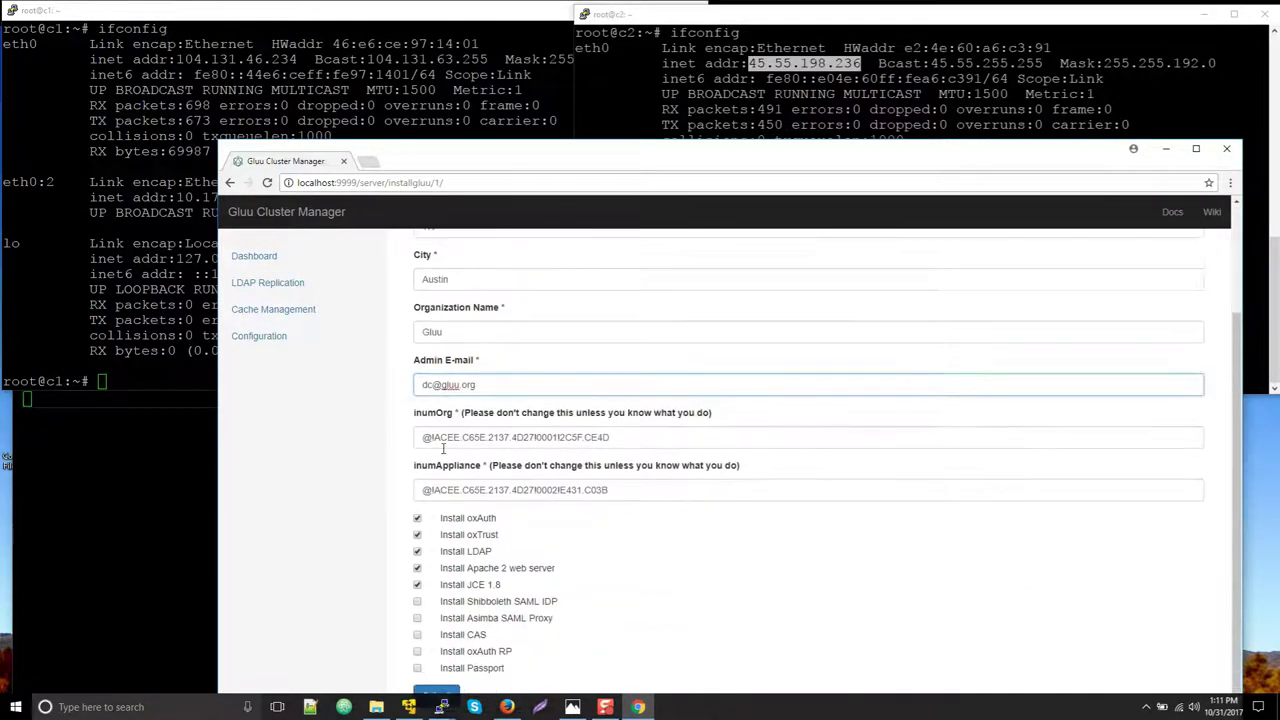
click(437, 693)
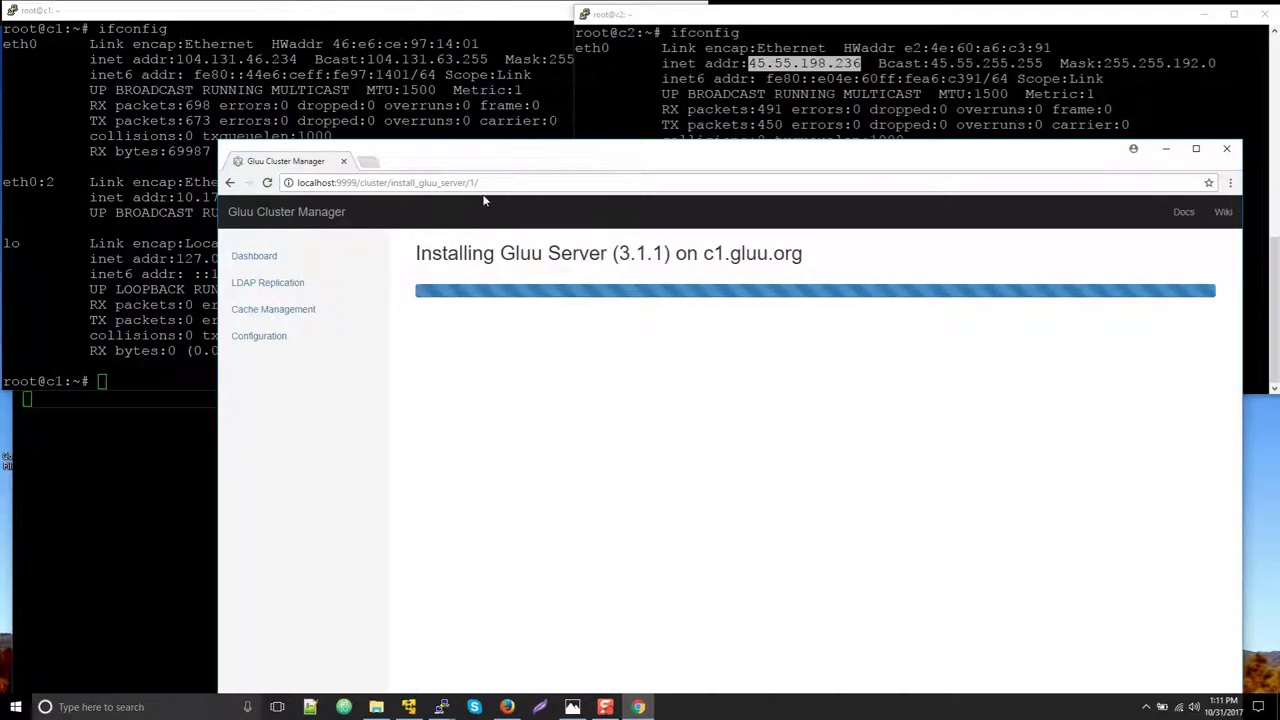
Maximize the browser and follow the c1.gluu.org install log to its end
drag(483, 170, 418, 93)
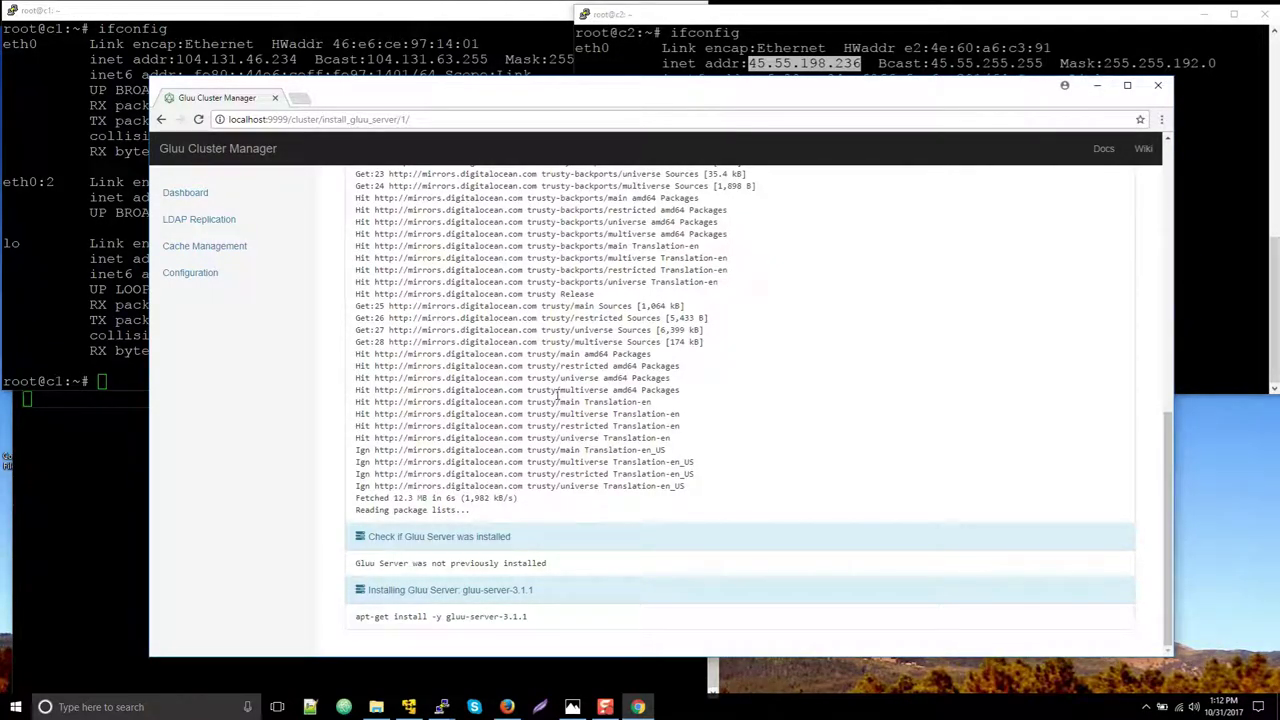
click(1127, 85)
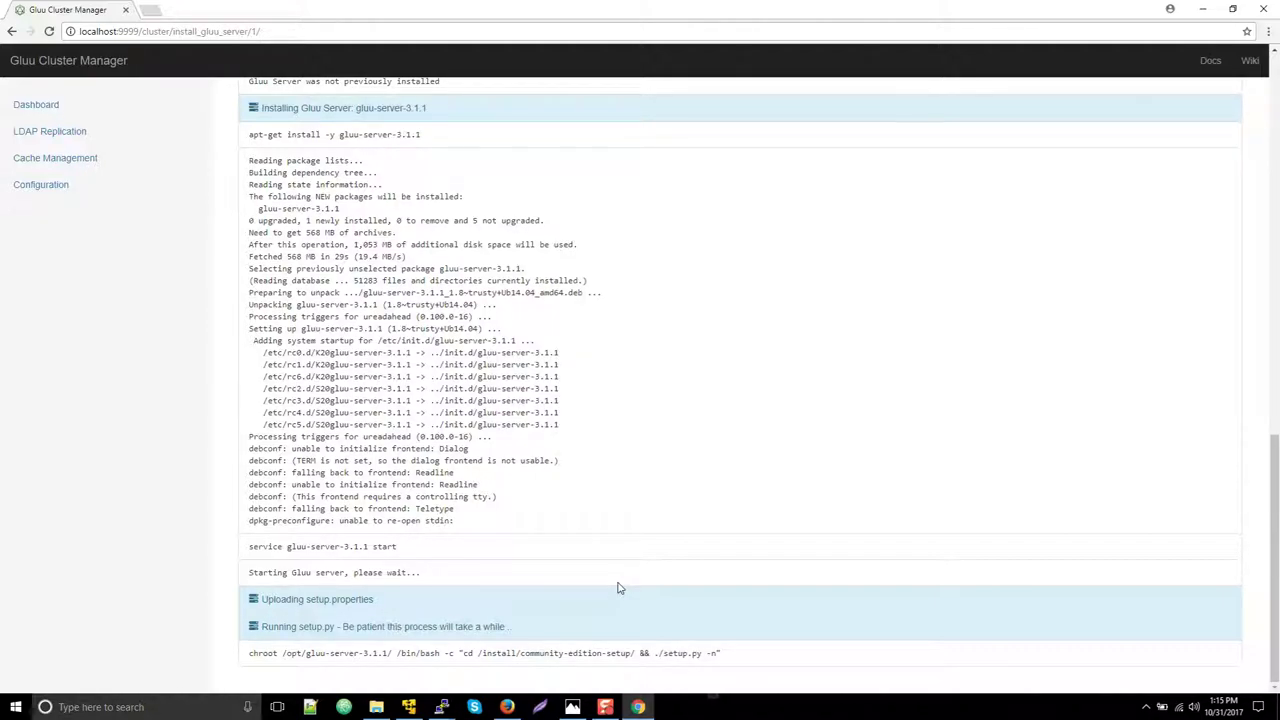
scroll(618, 588, down, 20)
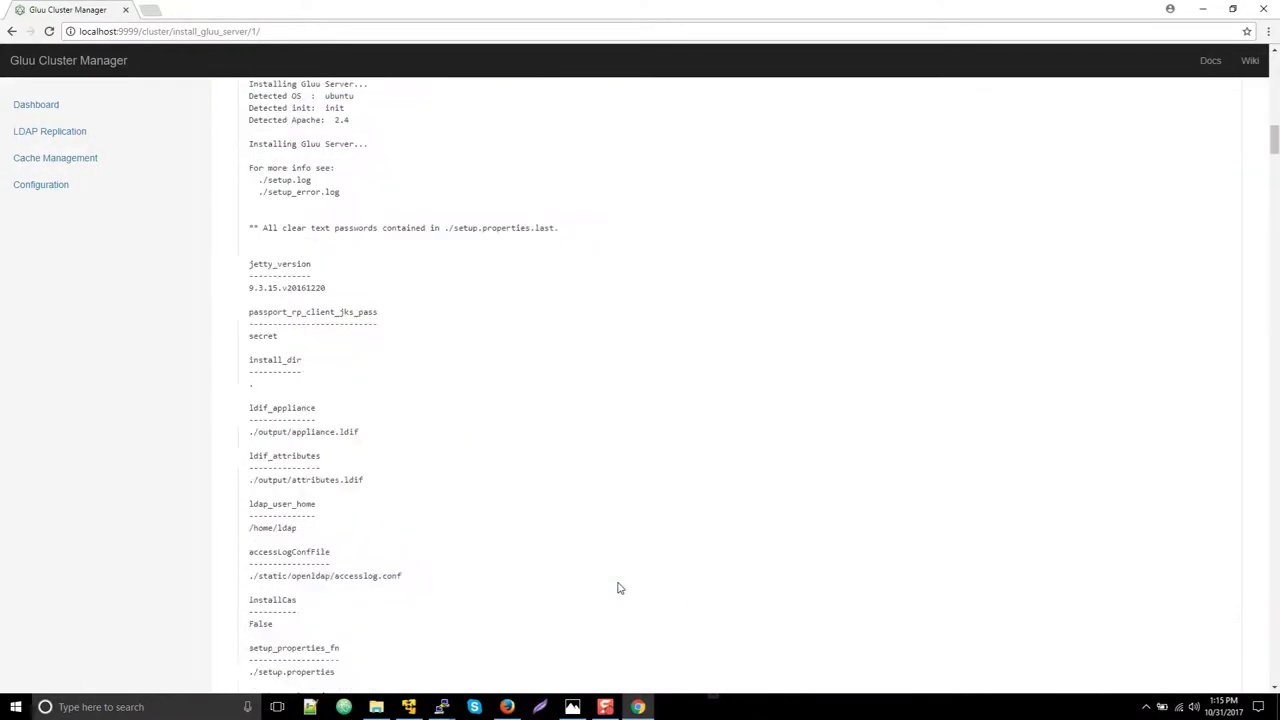
scroll(618, 588, down, 15)
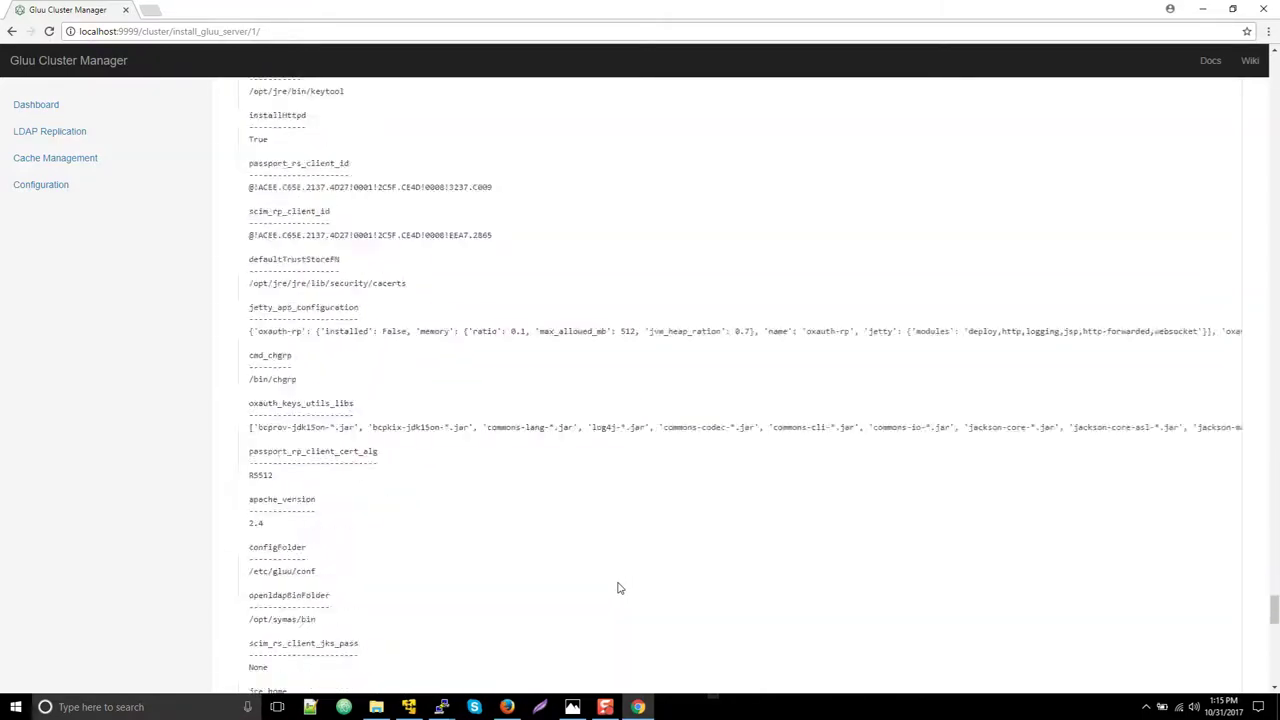
Return to the dashboard, install Gluu on c2.gluu.org, and go back once it succeeds
click(686, 685)
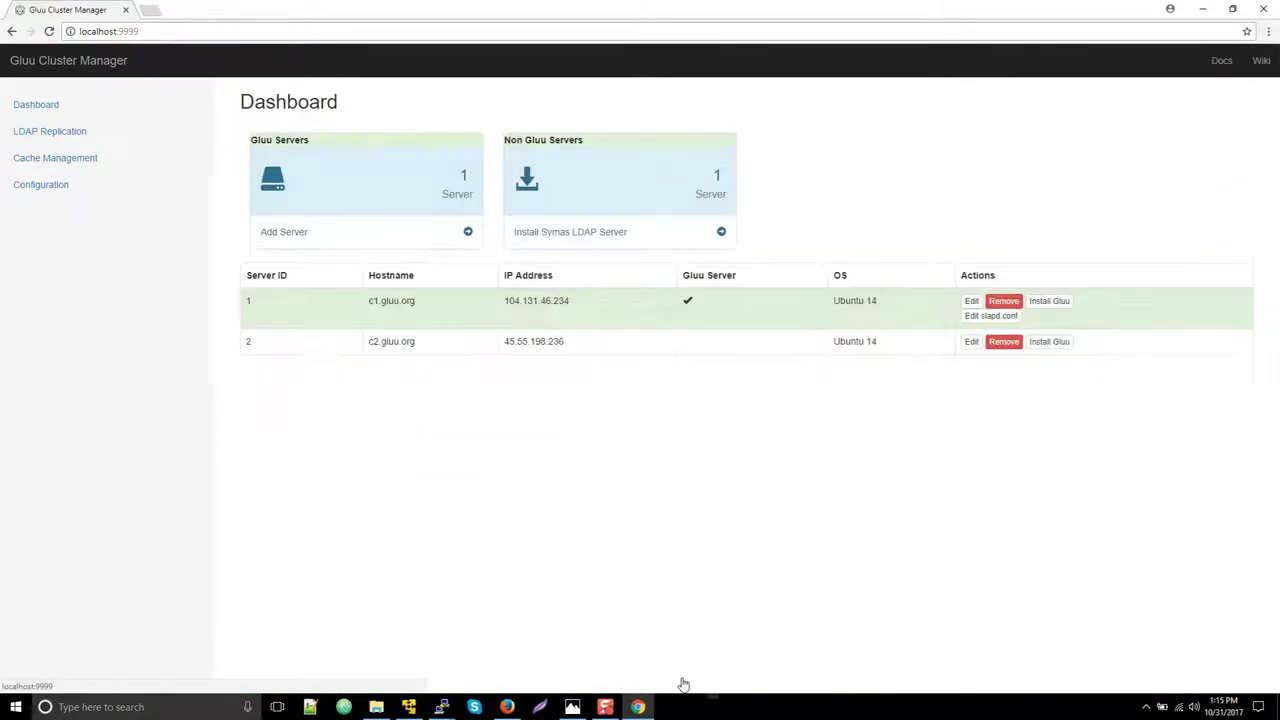
click(1049, 342)
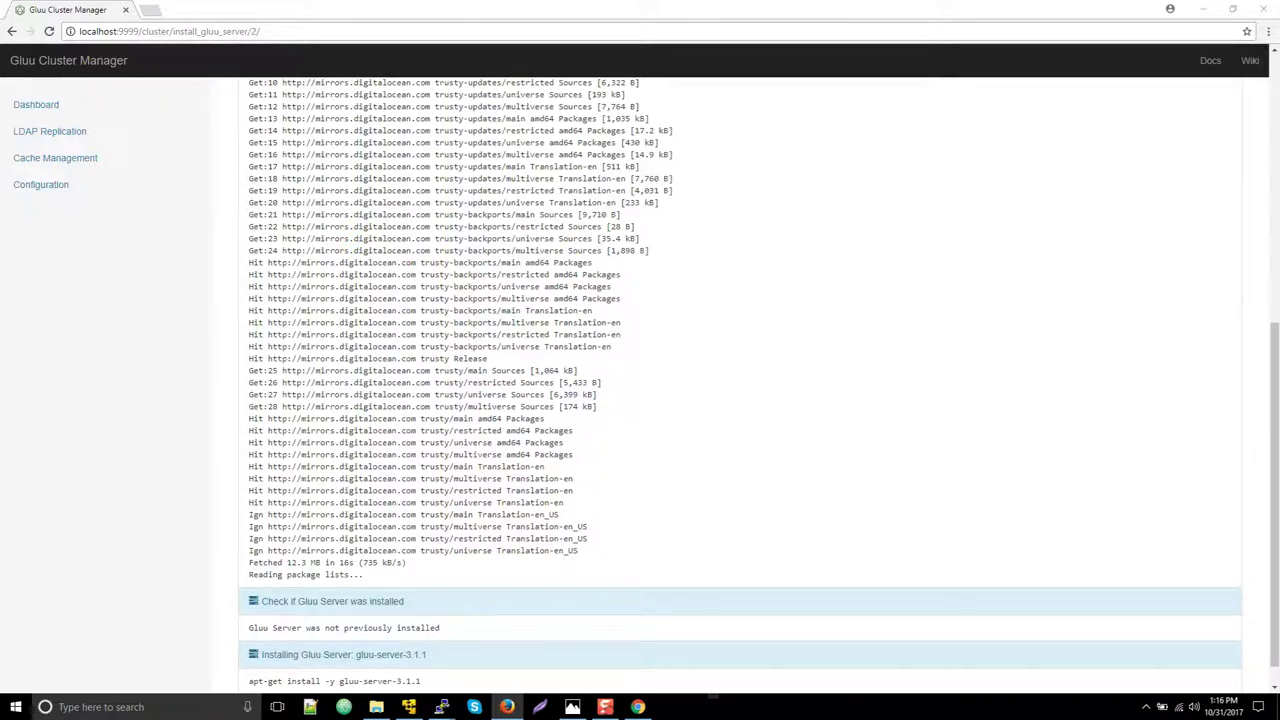
scroll(720, 275, down, 1)
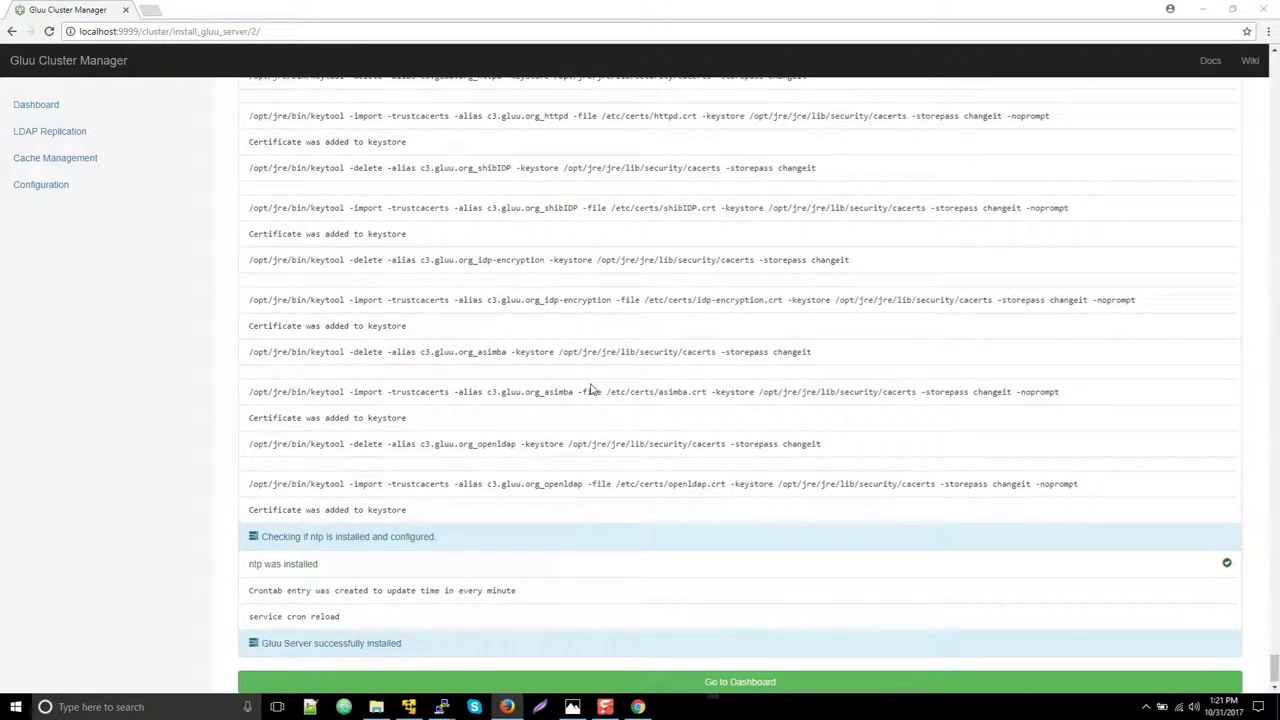
click(566, 680)
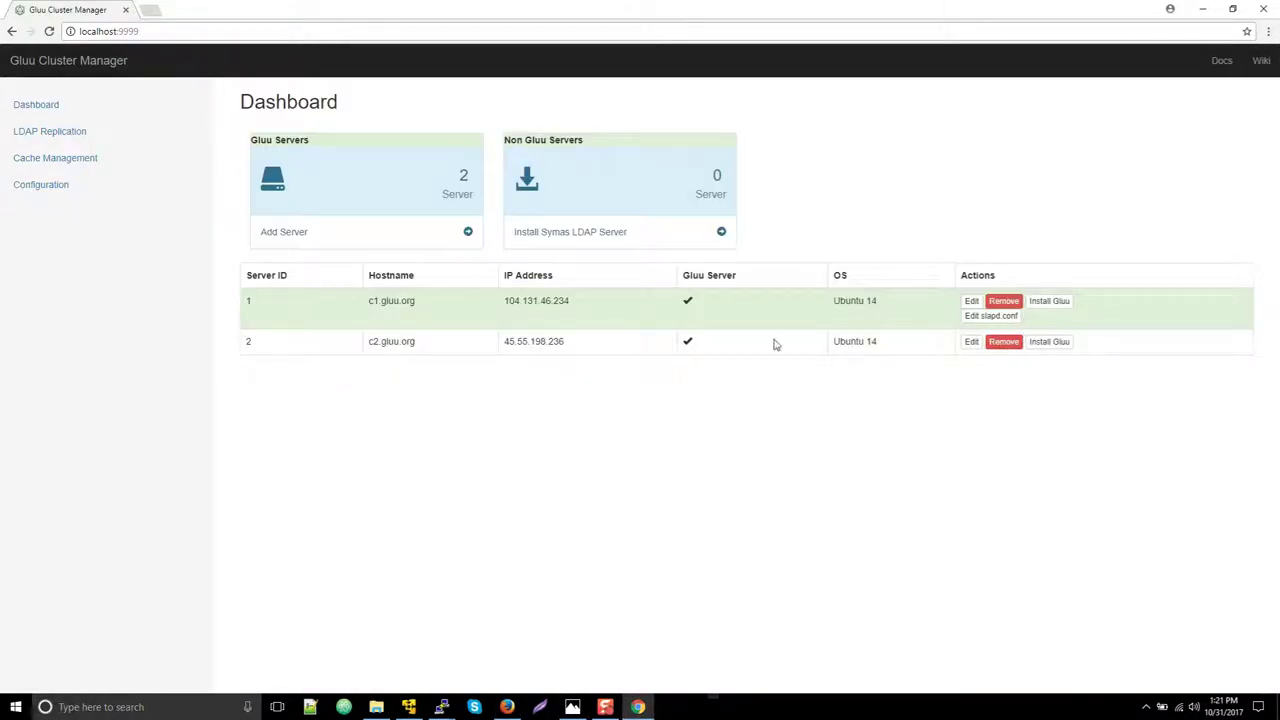
Deploy replication configuration to c1.gluu.org from LDAP Replication and return to the overview
click(60, 143)
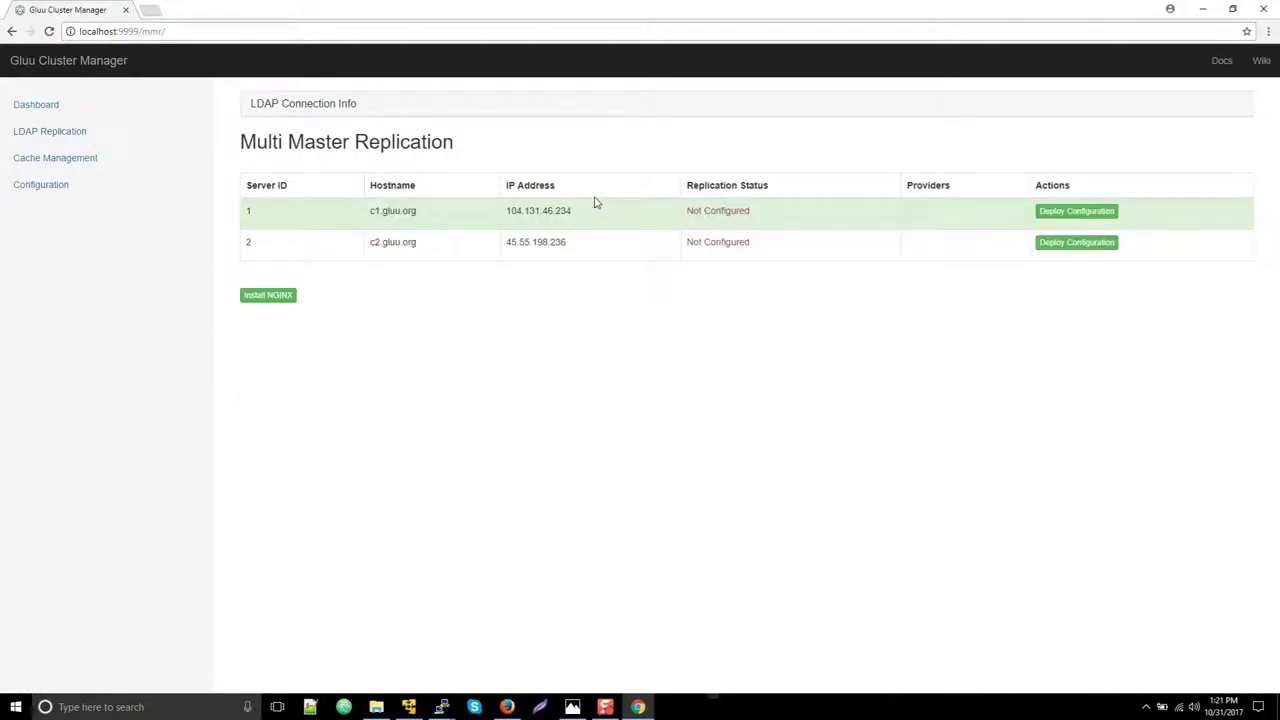
click(1054, 215)
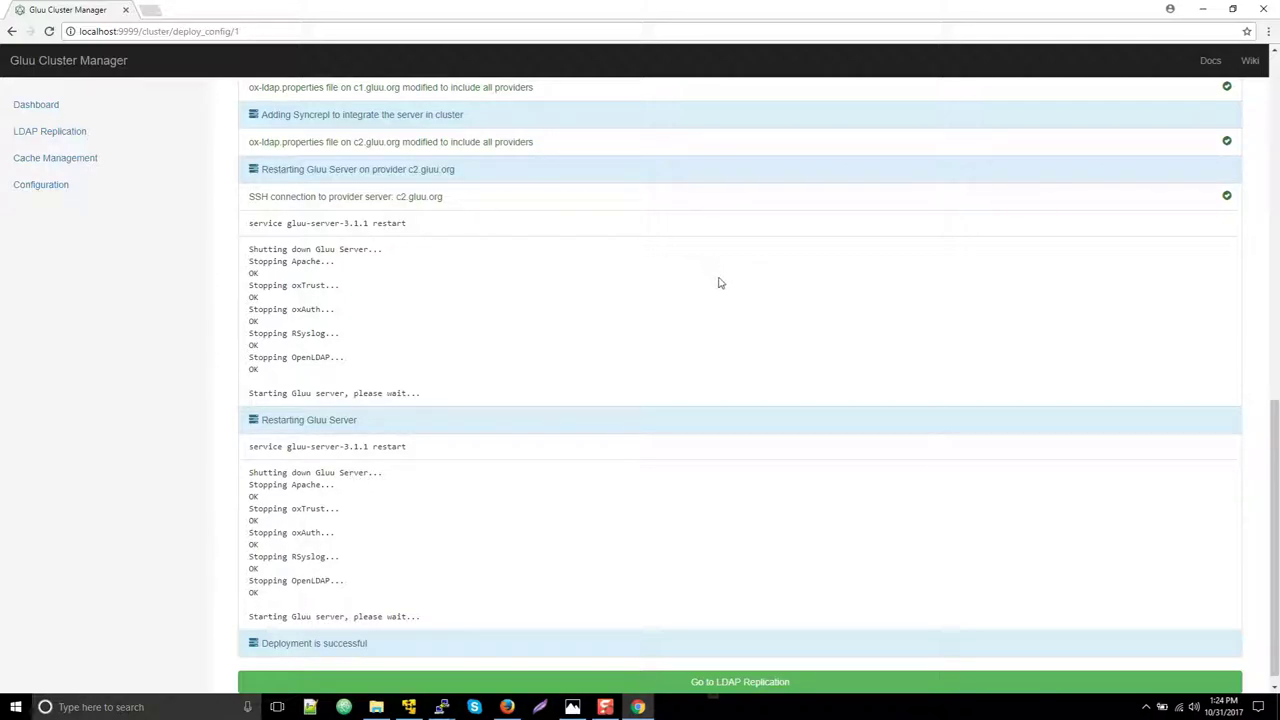
click(871, 687)
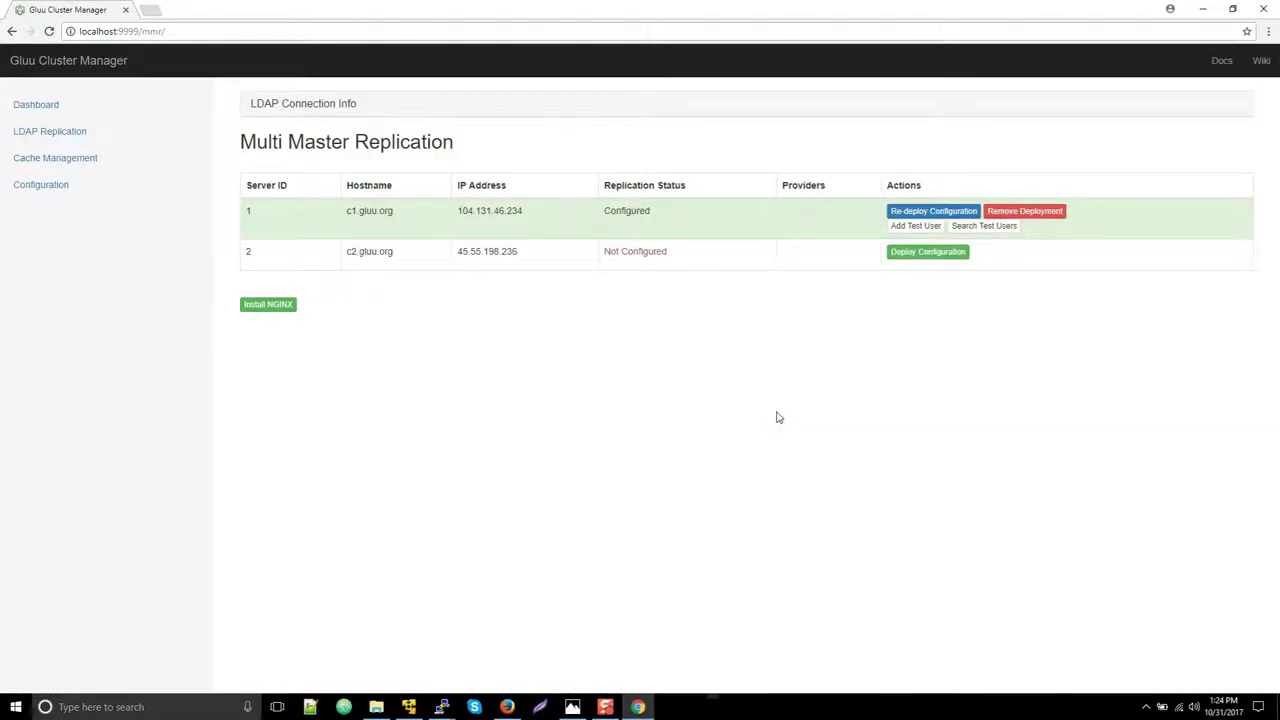
Deploy replication to c2.gluu.org so c1 and c2 each list the other as provider on port 1636
click(966, 254)
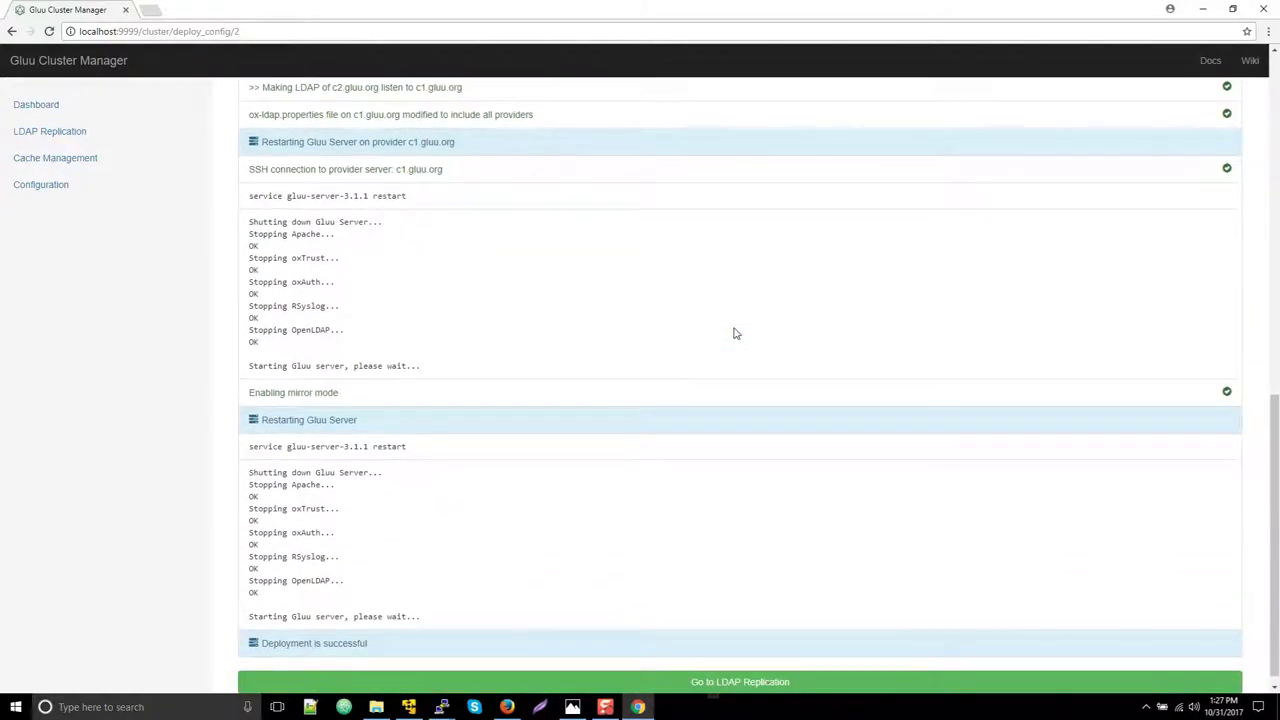
click(760, 688)
click(760, 686)
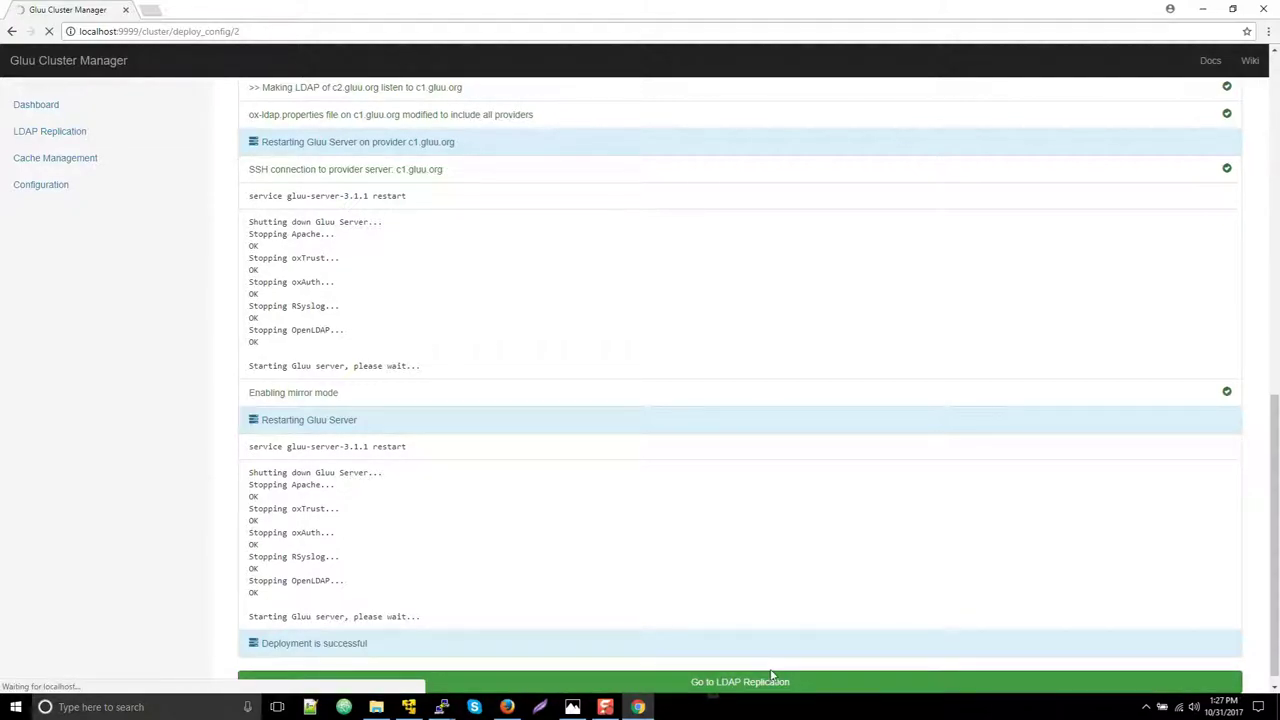
click(777, 180)
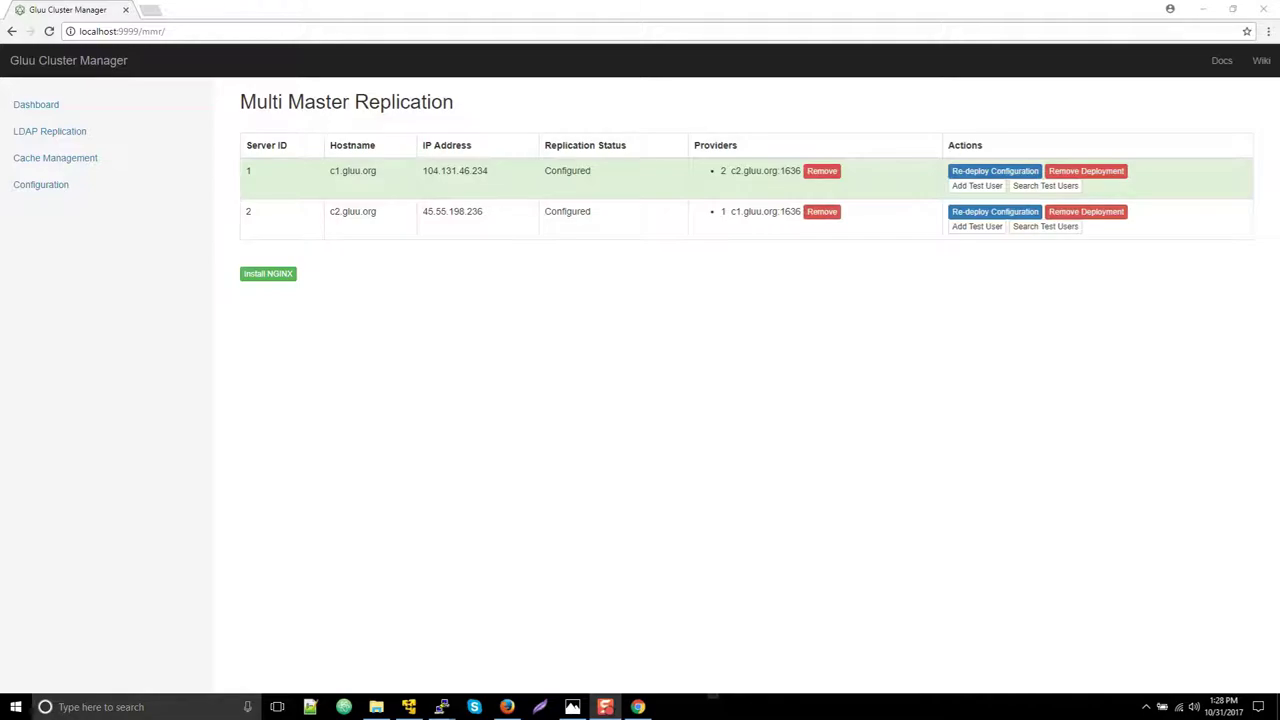
Add a test user on c1.gluu.org with first and last name 'test' and a test e-mail address
click(976, 186)
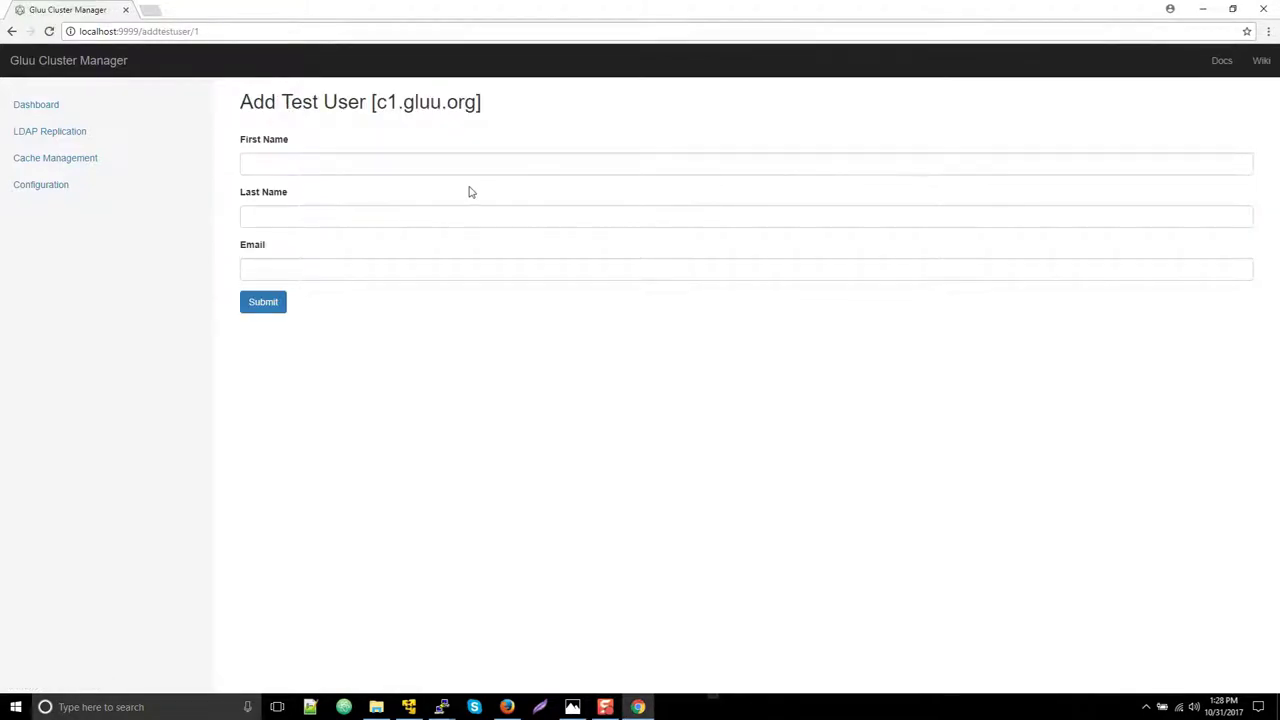
click(455, 165)
text(test)
click(299, 213)
text(test)
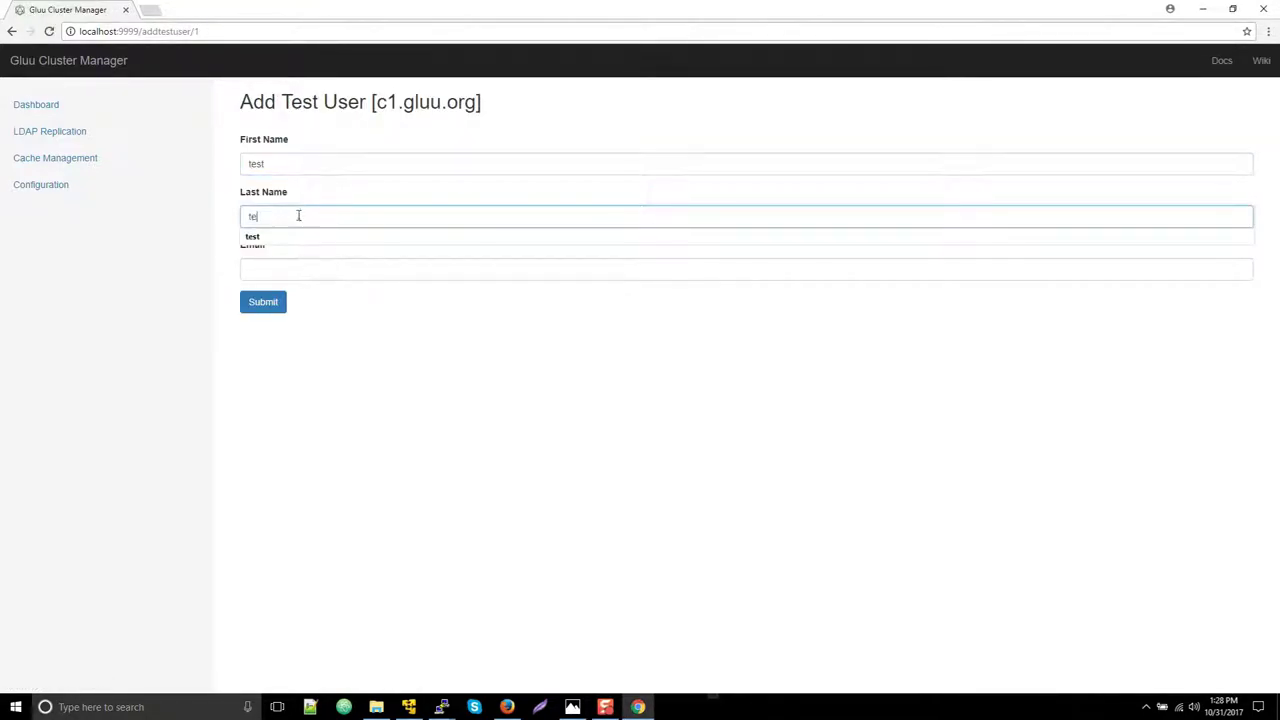
click(276, 267)
text(test)
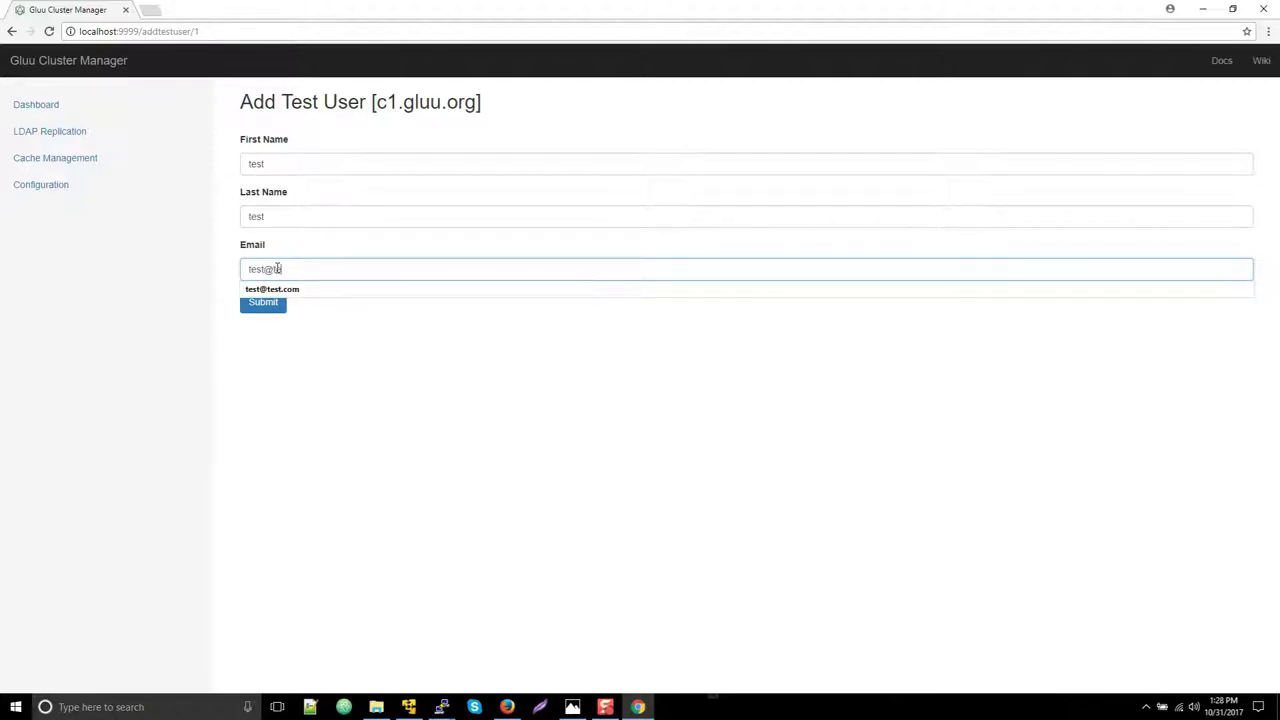
text(@test.com)
click(264, 310)
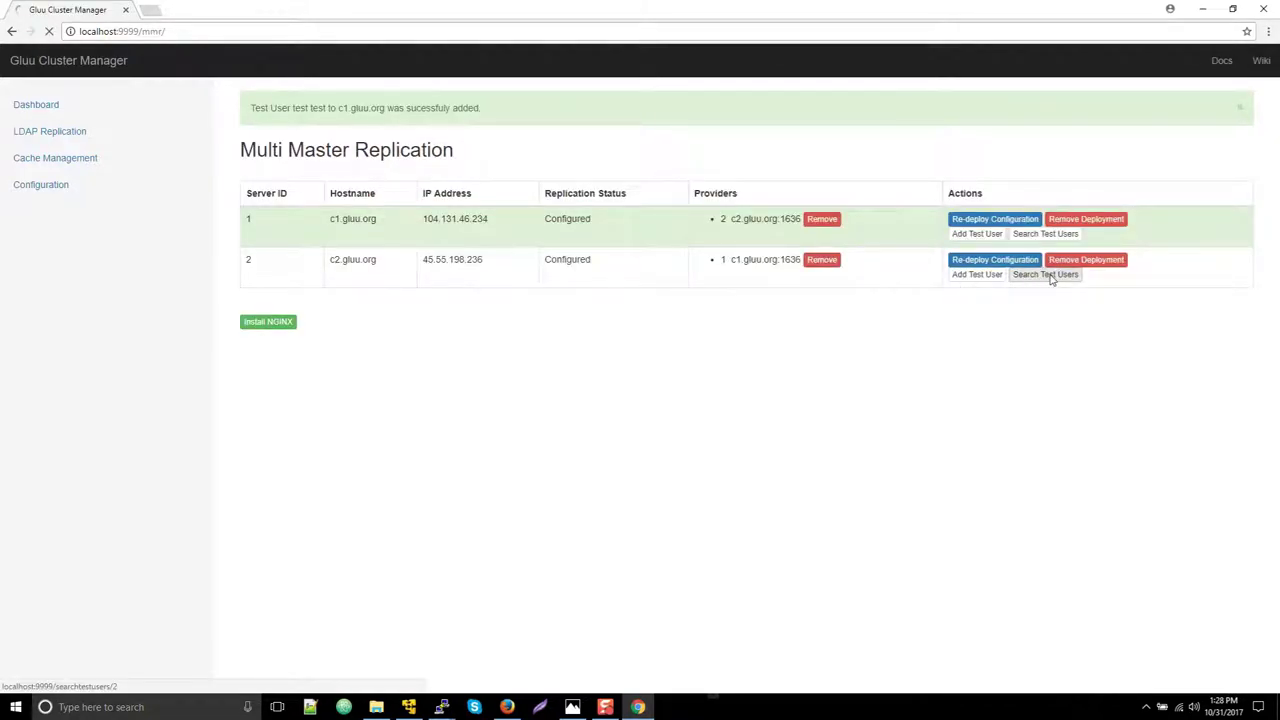
Search c2.gluu.org's test users to confirm the user created on c1 replicated there
click(1047, 275)
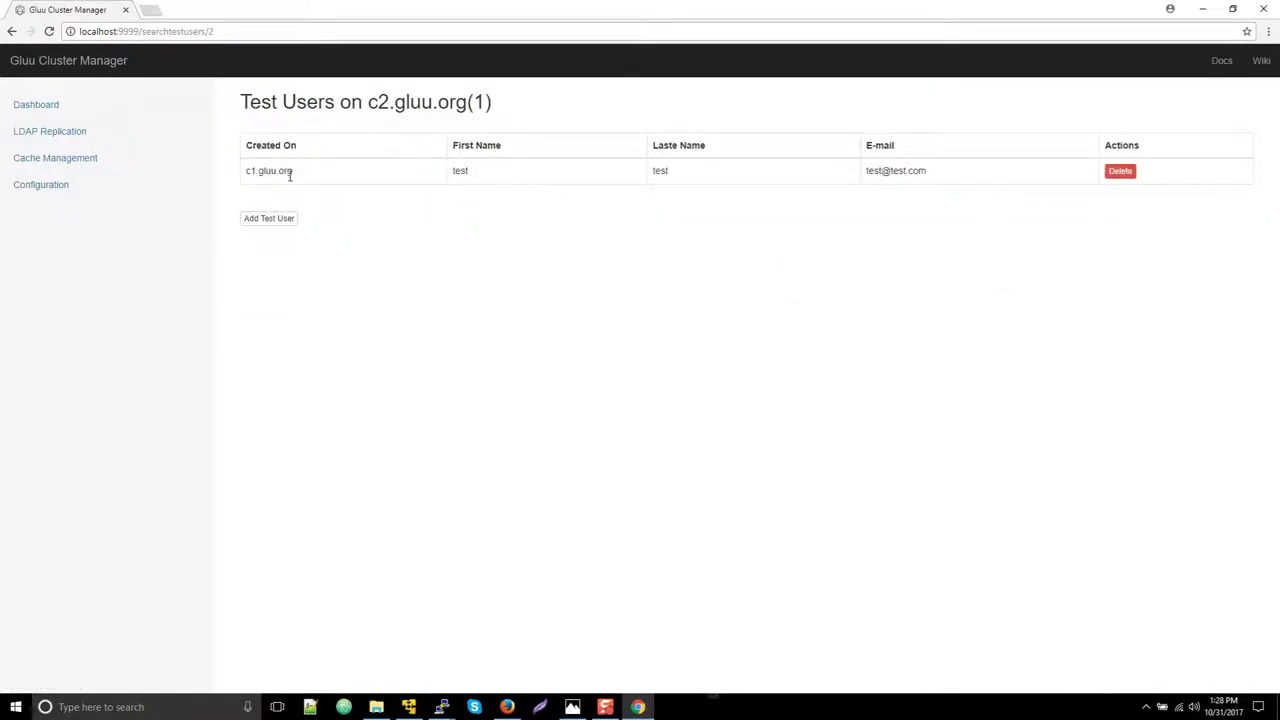
drag(293, 171, 264, 171)
drag(347, 129, 500, 106)
click(315, 187)
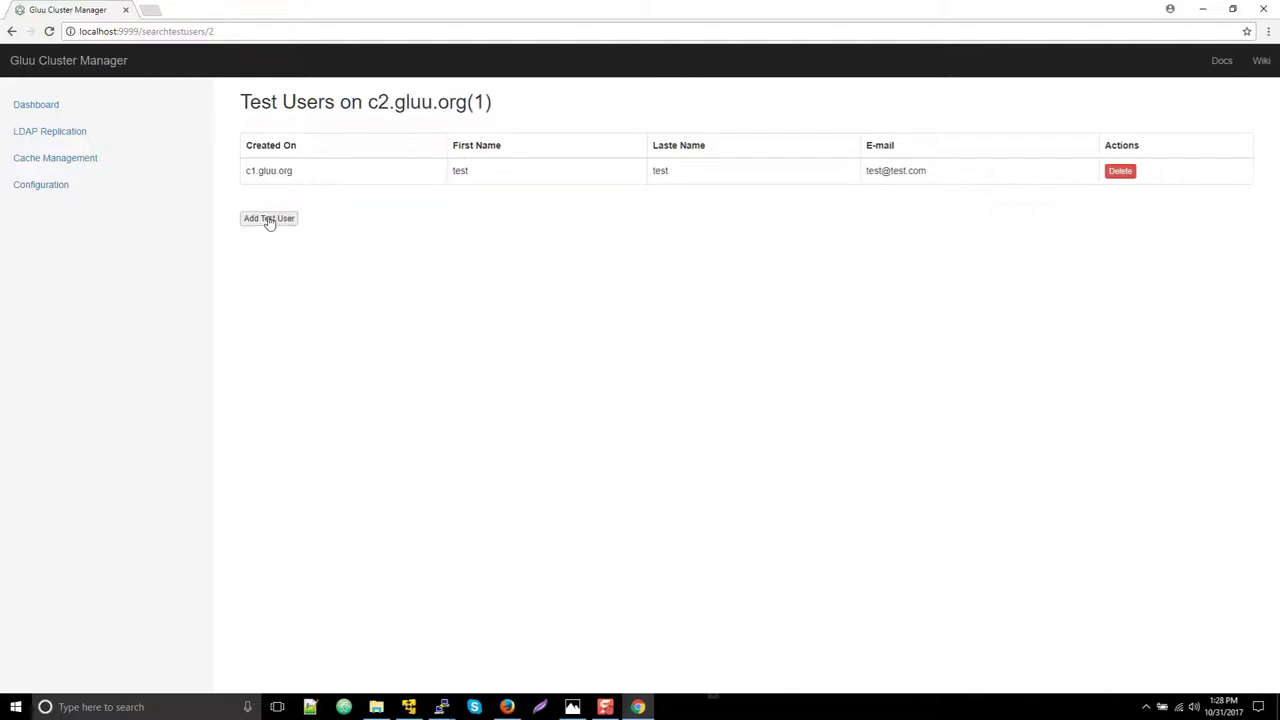
Delete the test user from c1.gluu.org and confirm c2 no longer finds it
click(111, 133)
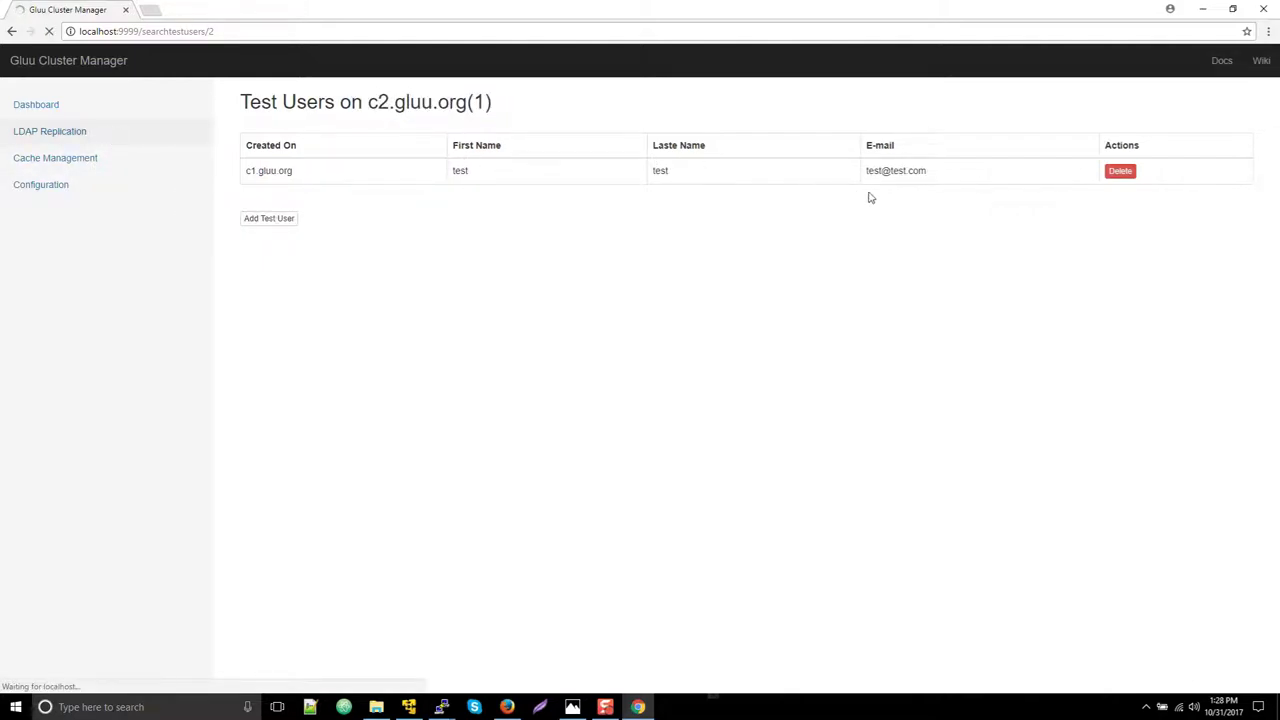
click(1035, 192)
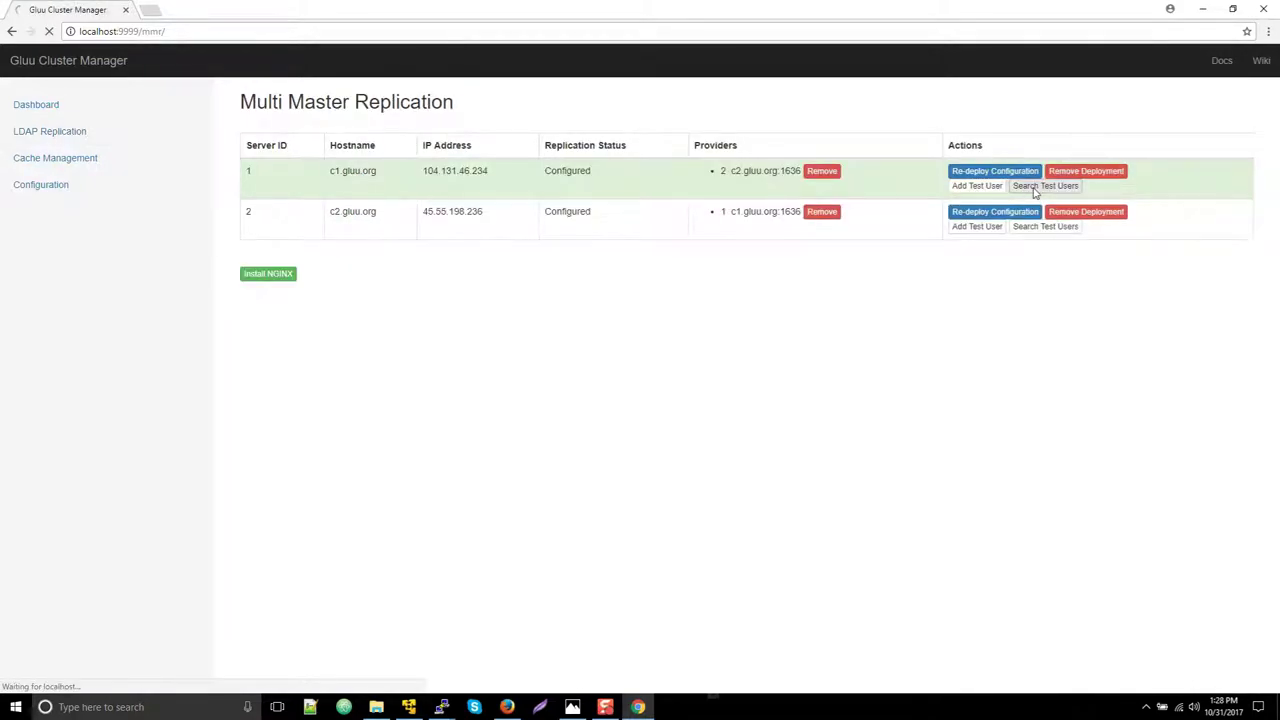
click(1116, 171)
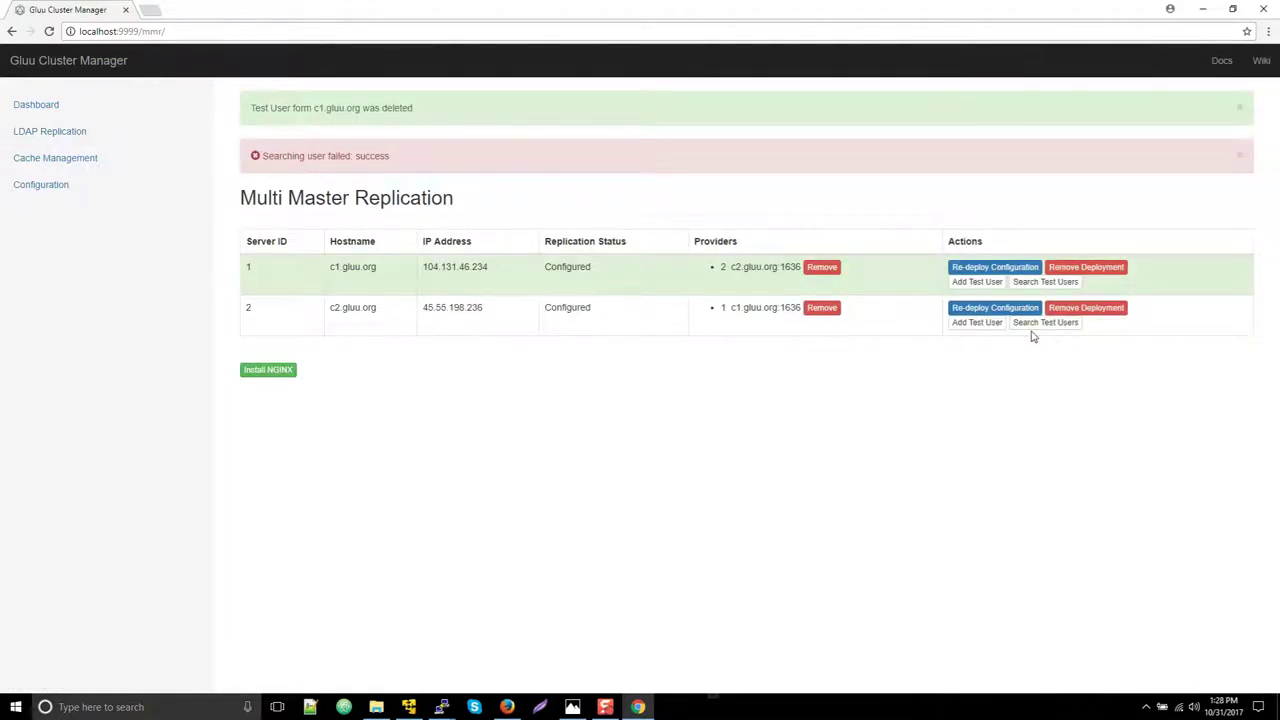
click(1045, 322)
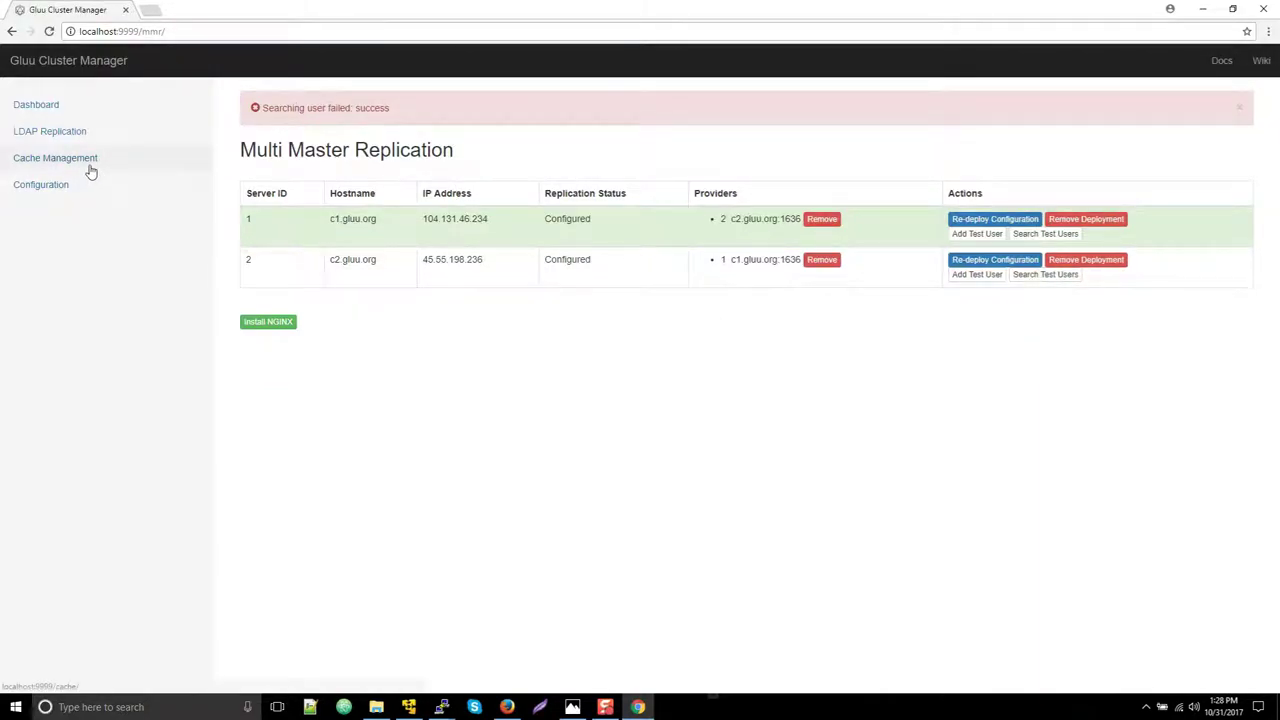
Install NGINX as the load balancer using c1's httpd certificate and key, then return to Multi Master Replication
click(263, 329)
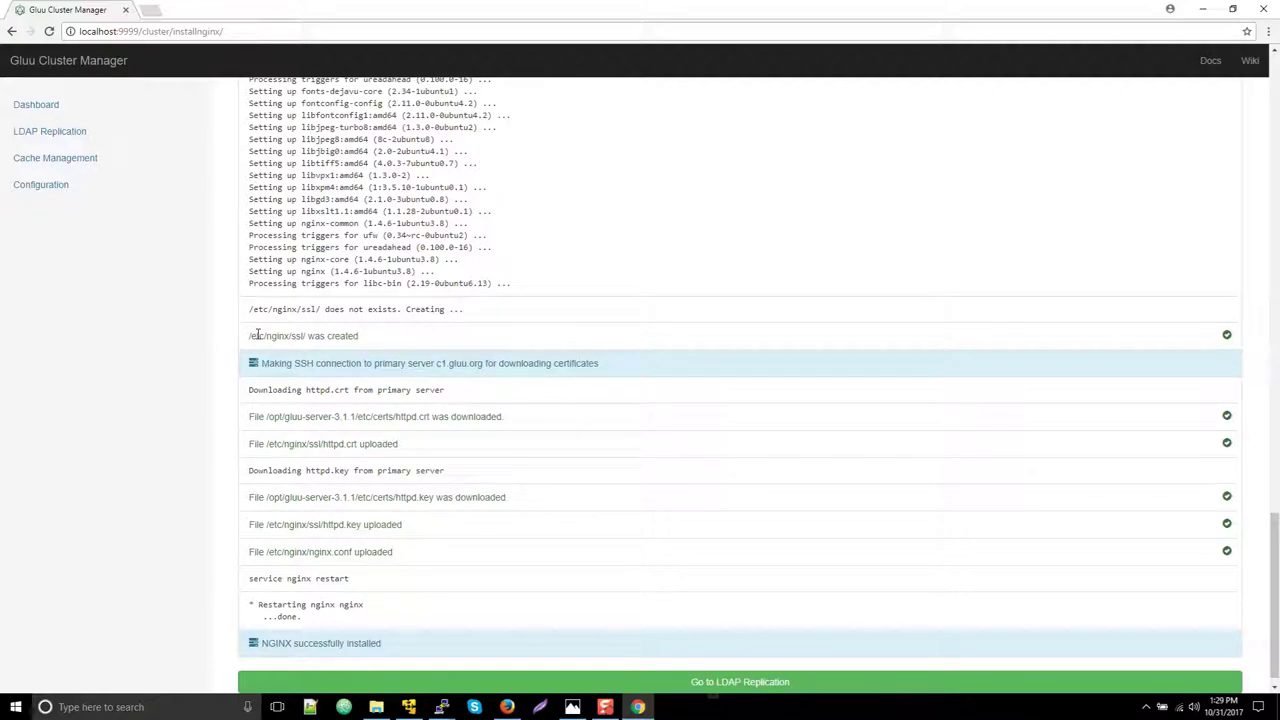
click(843, 677)
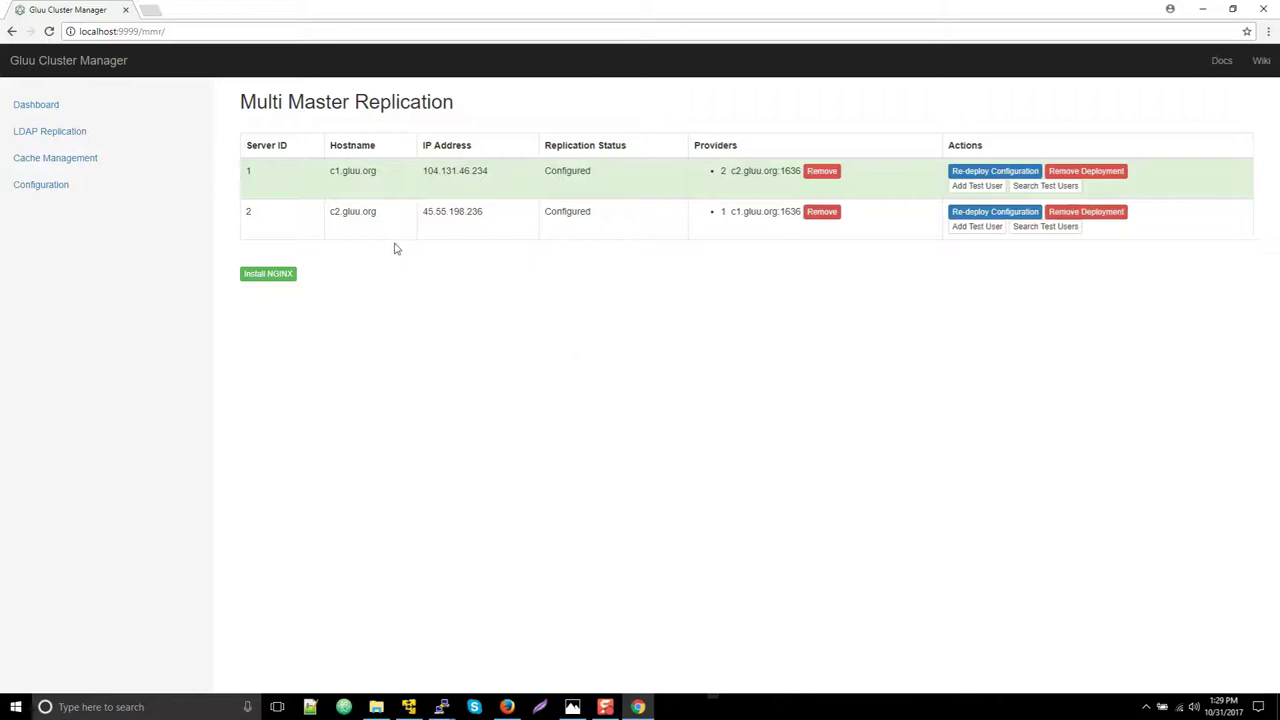
Start the Redis and Stunnel setup for c1.gluu.org and c2.gluu.org from Cache Management
click(70, 163)
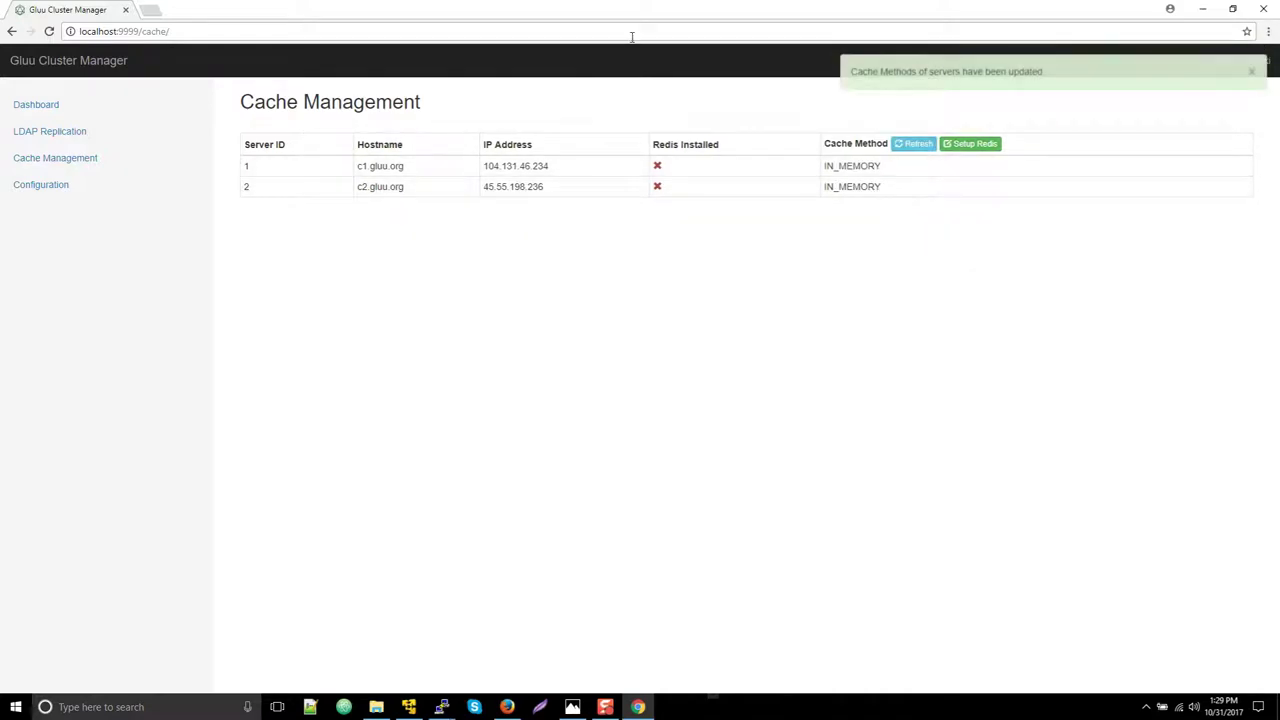
click(966, 146)
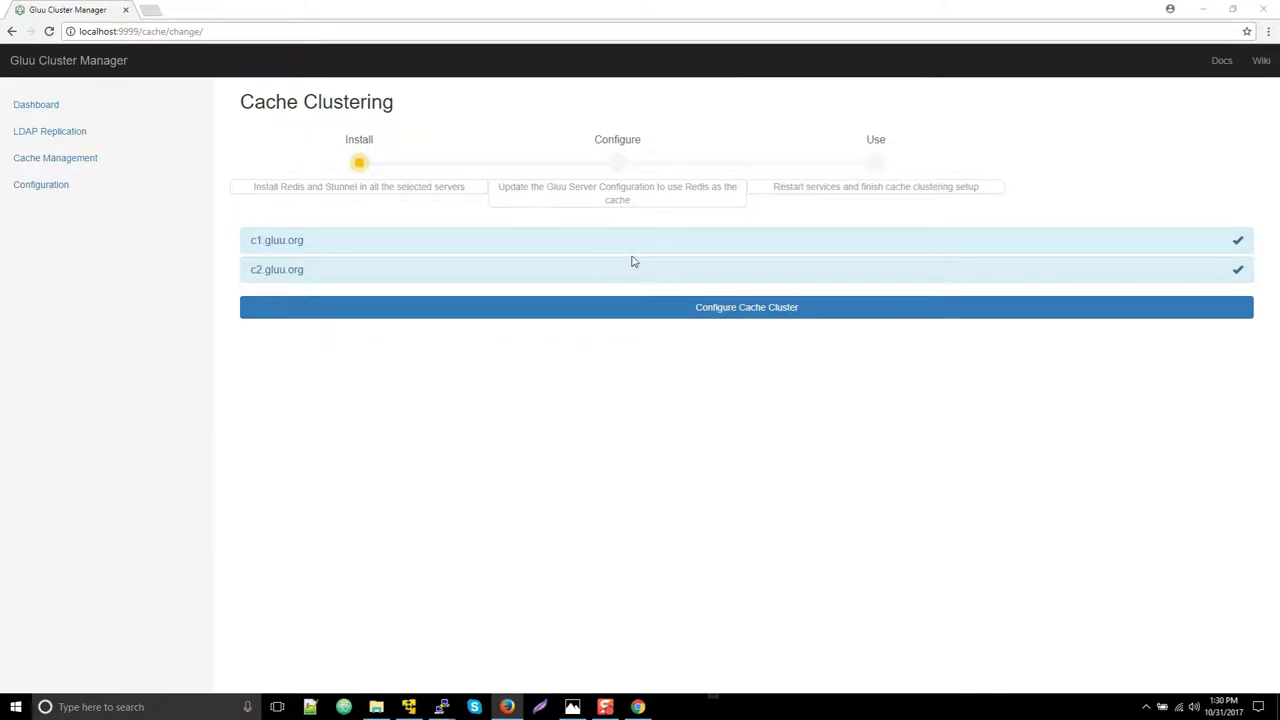
Configure c1 and c2 to use Redis with stunnel and oxCacheConfiguration, then finish cache clustering
click(677, 306)
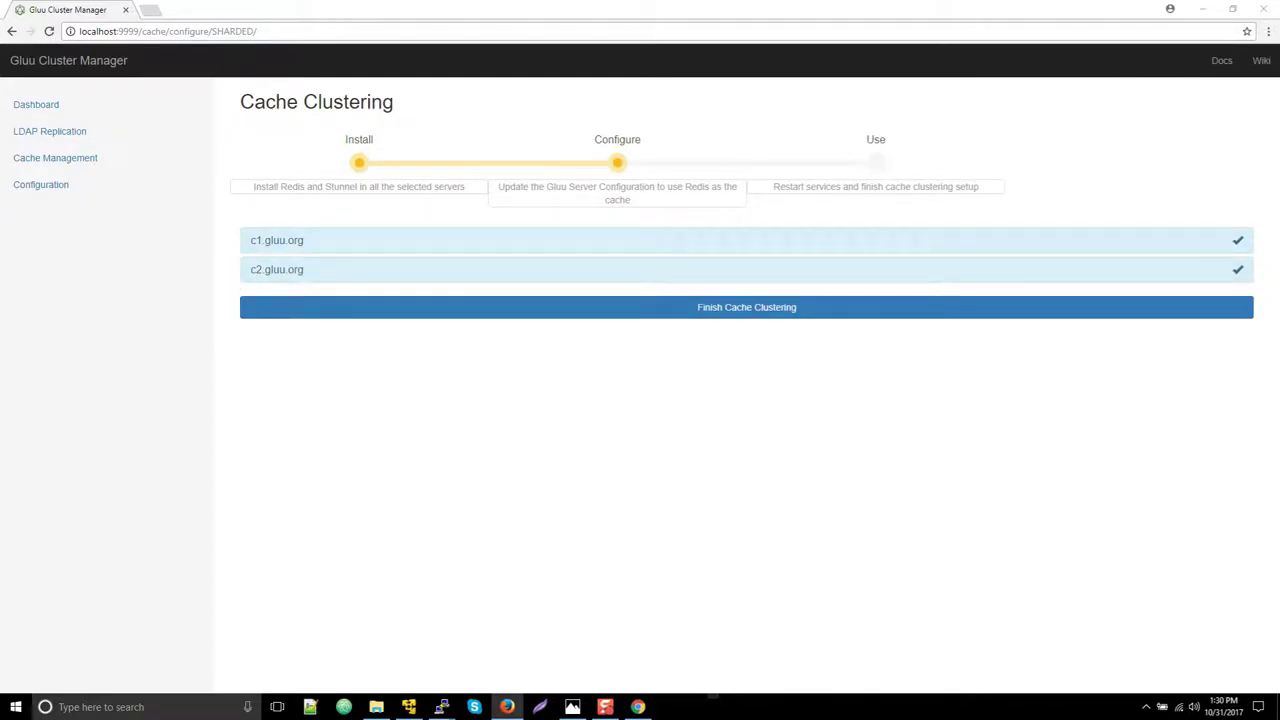
click(751, 303)
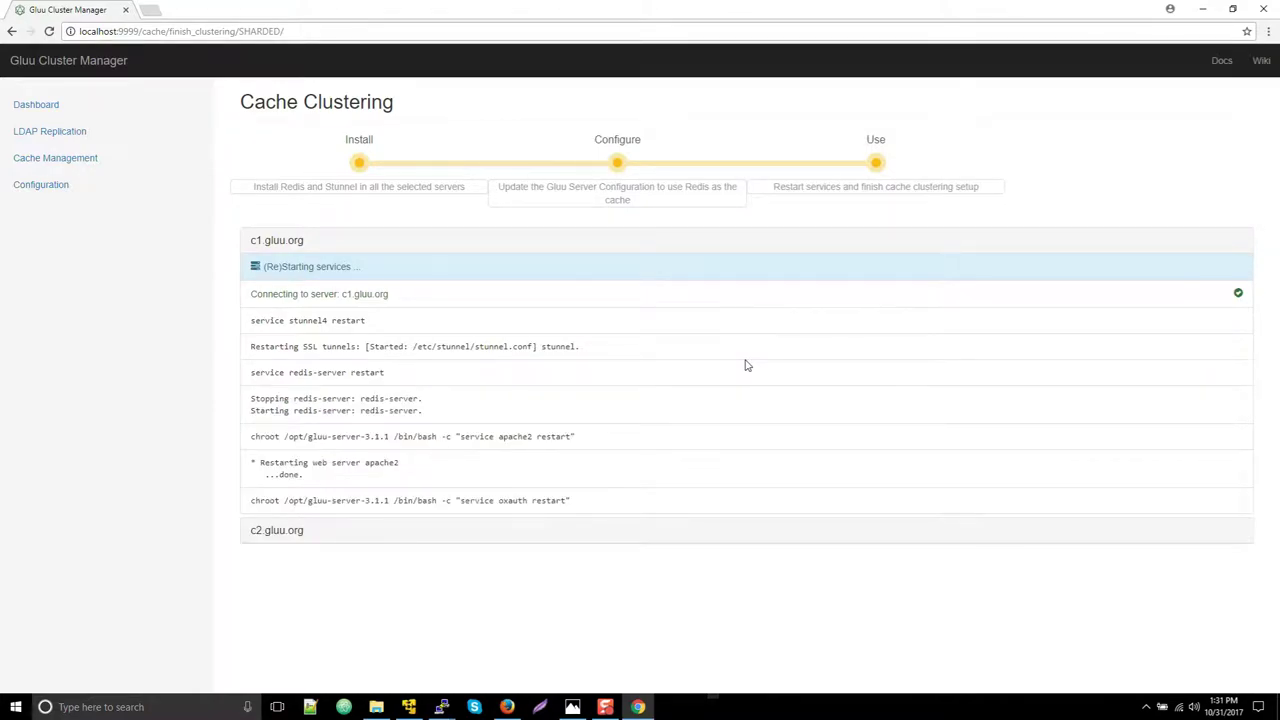
Wait for services on c1 and c2 to restart until 'Redis Cache Setup Complete' appears
click(507, 707)
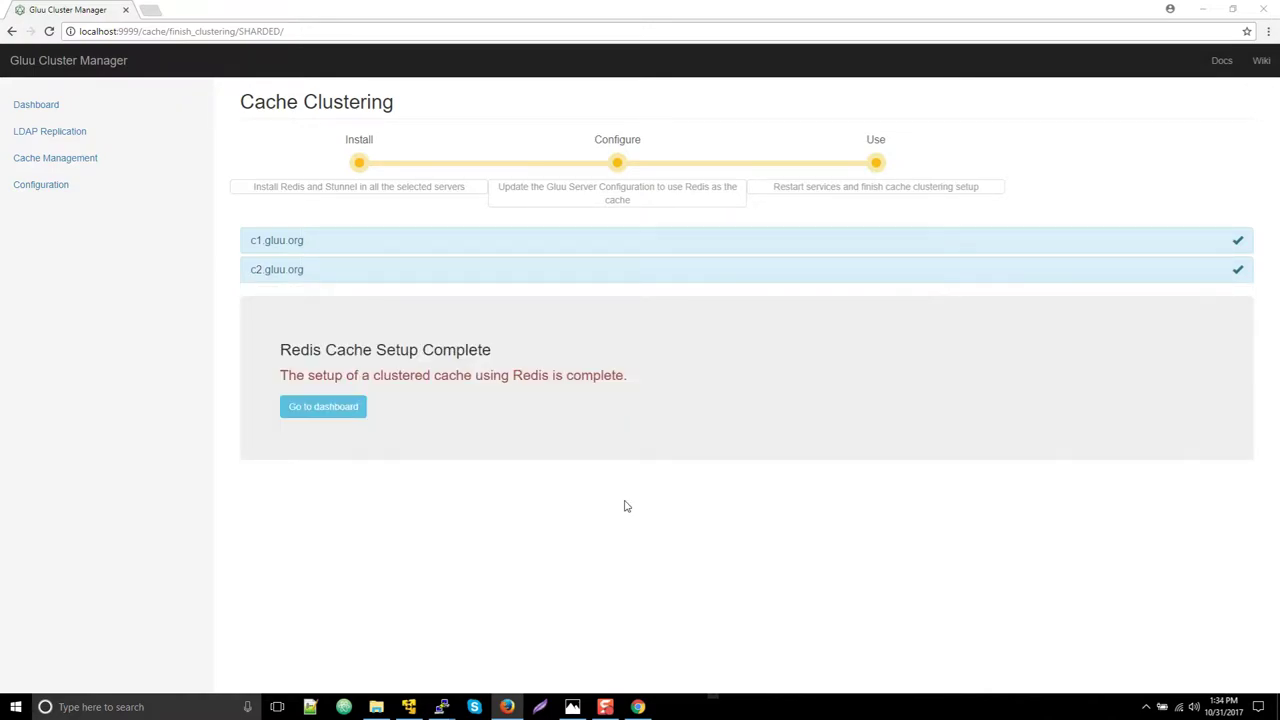
Load c3.gluu.org in a new browser tab, proceeding past the certificate warning
click(300, 408)
double_click(363, 9)
key(ctrl+t)
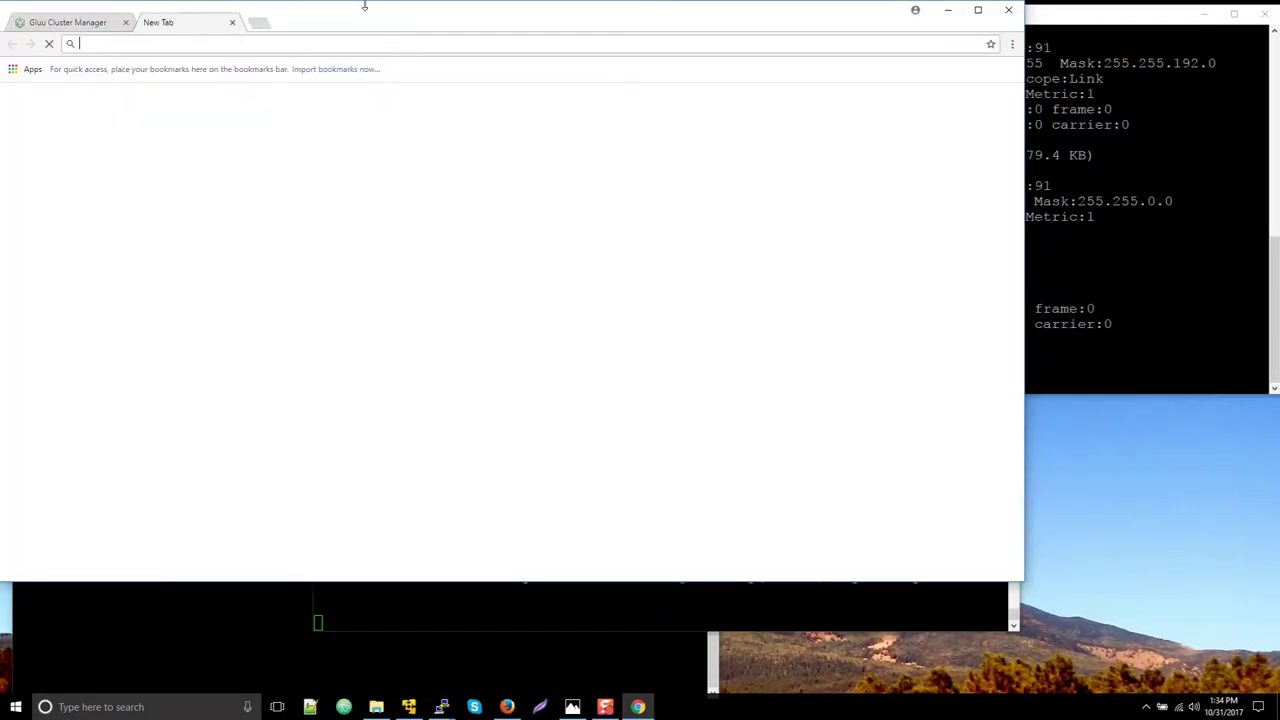
double_click(516, 12)
text(c3)
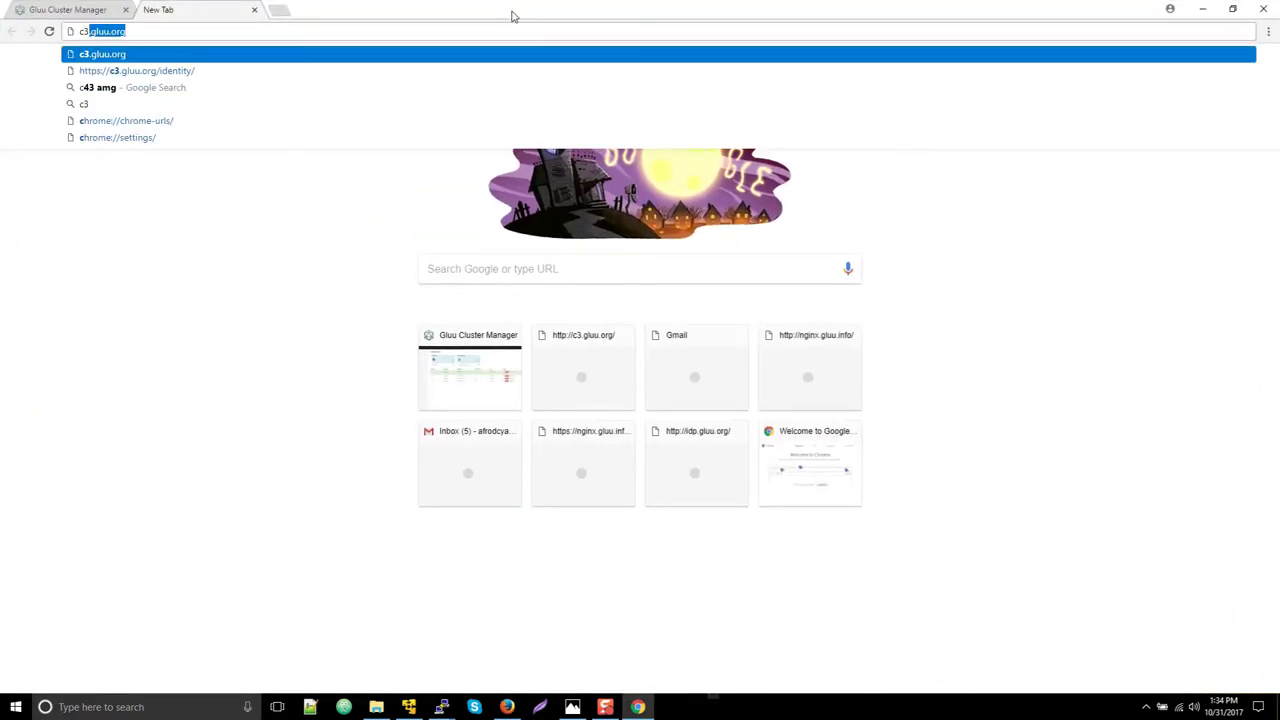
key(Return)
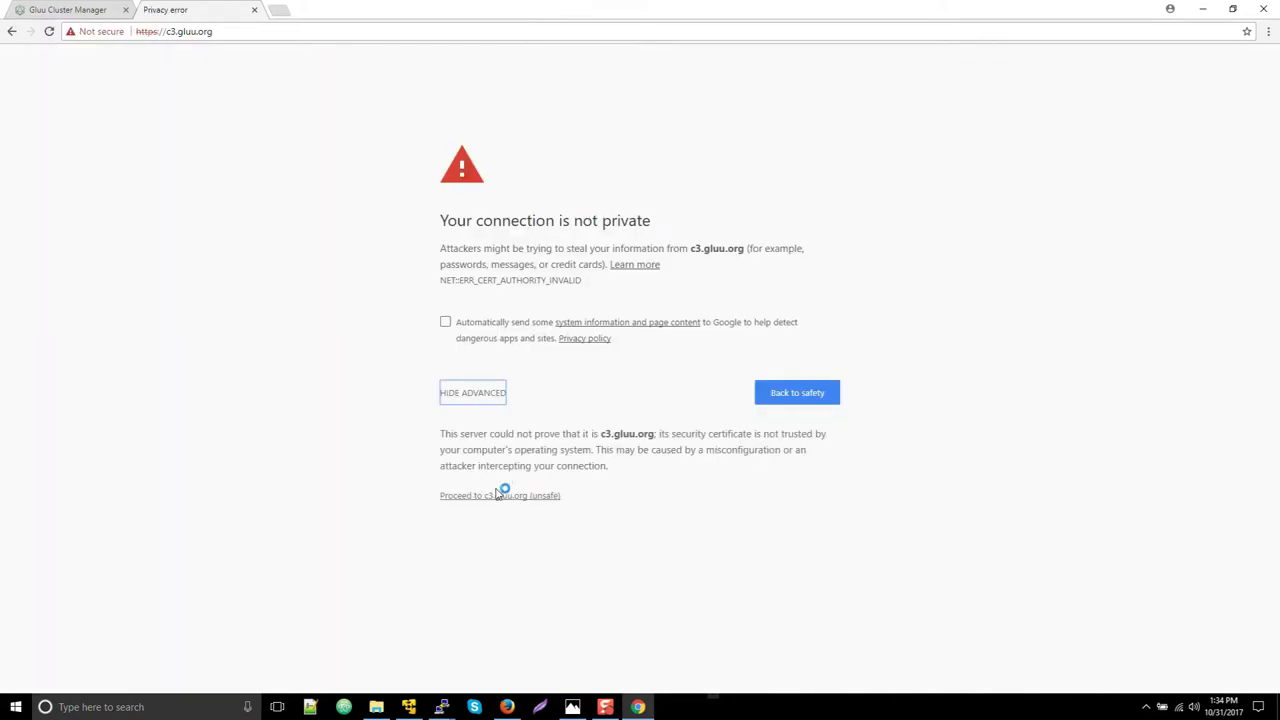
click(495, 495)
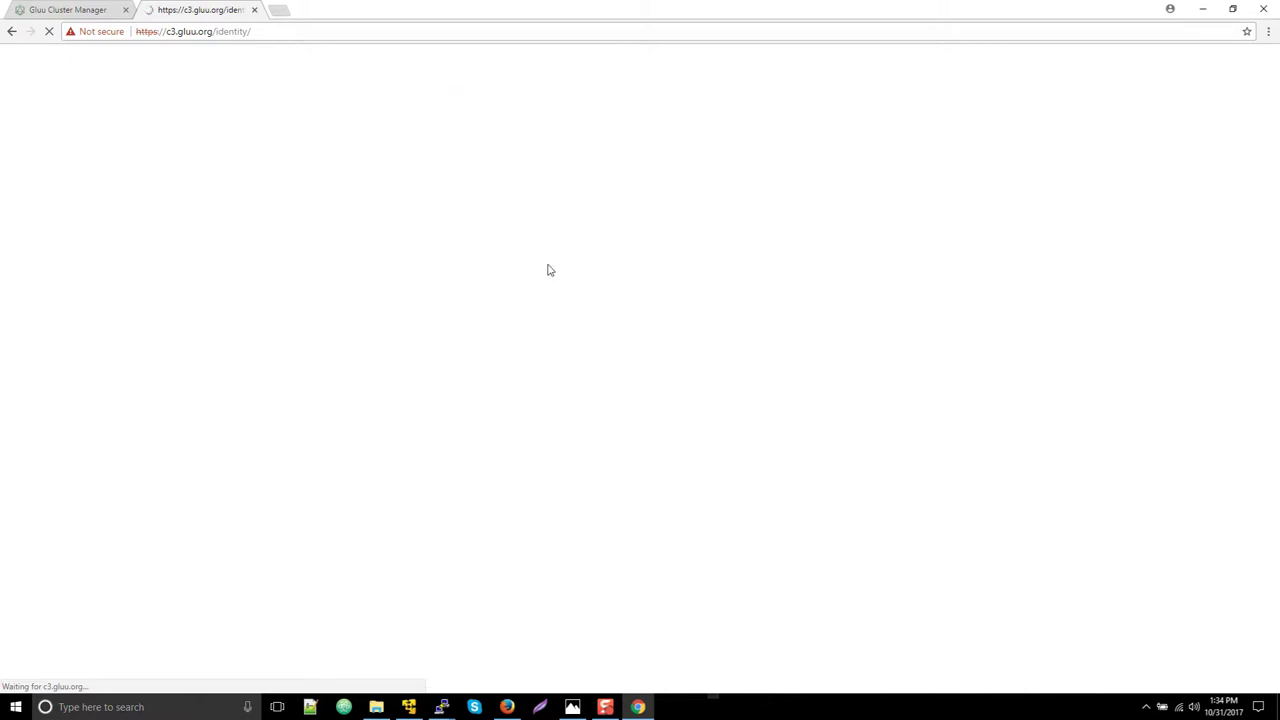
Log in as admin, confirm the dashboard is served by 104.131.46.234, then log out
text(admin)
key(Tab)
text(••••••)
key(Return)
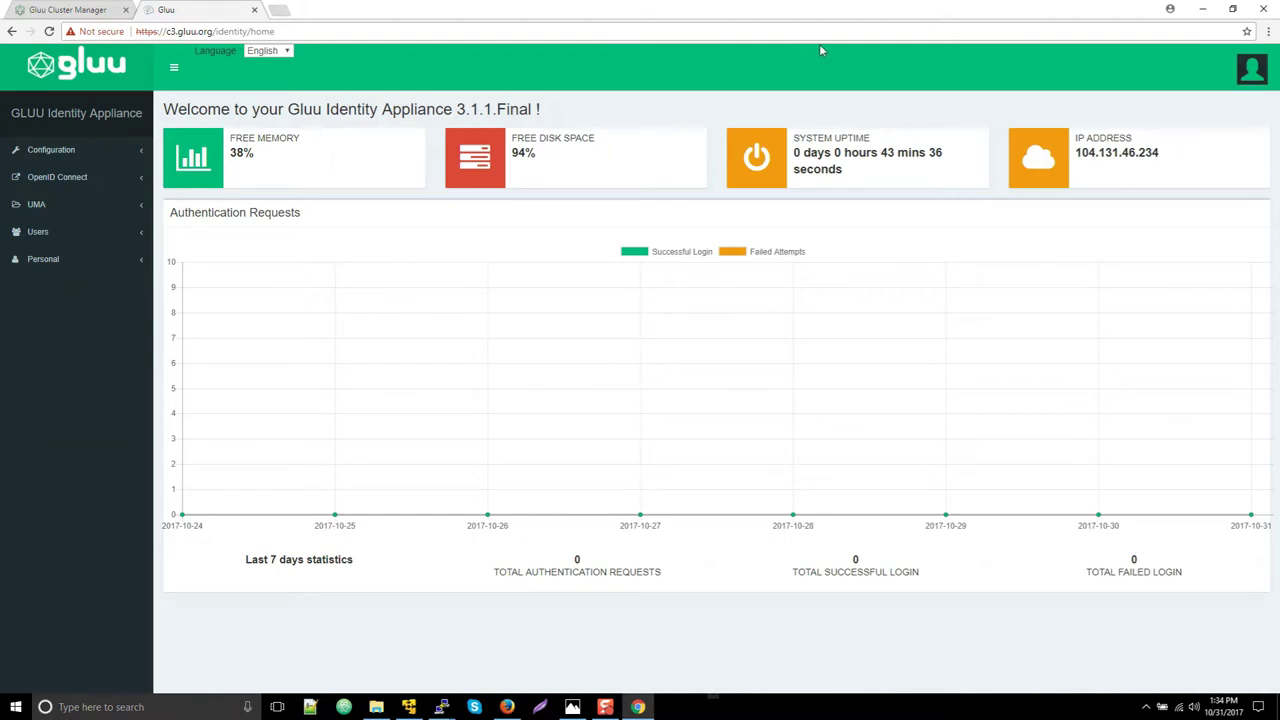
click(1245, 88)
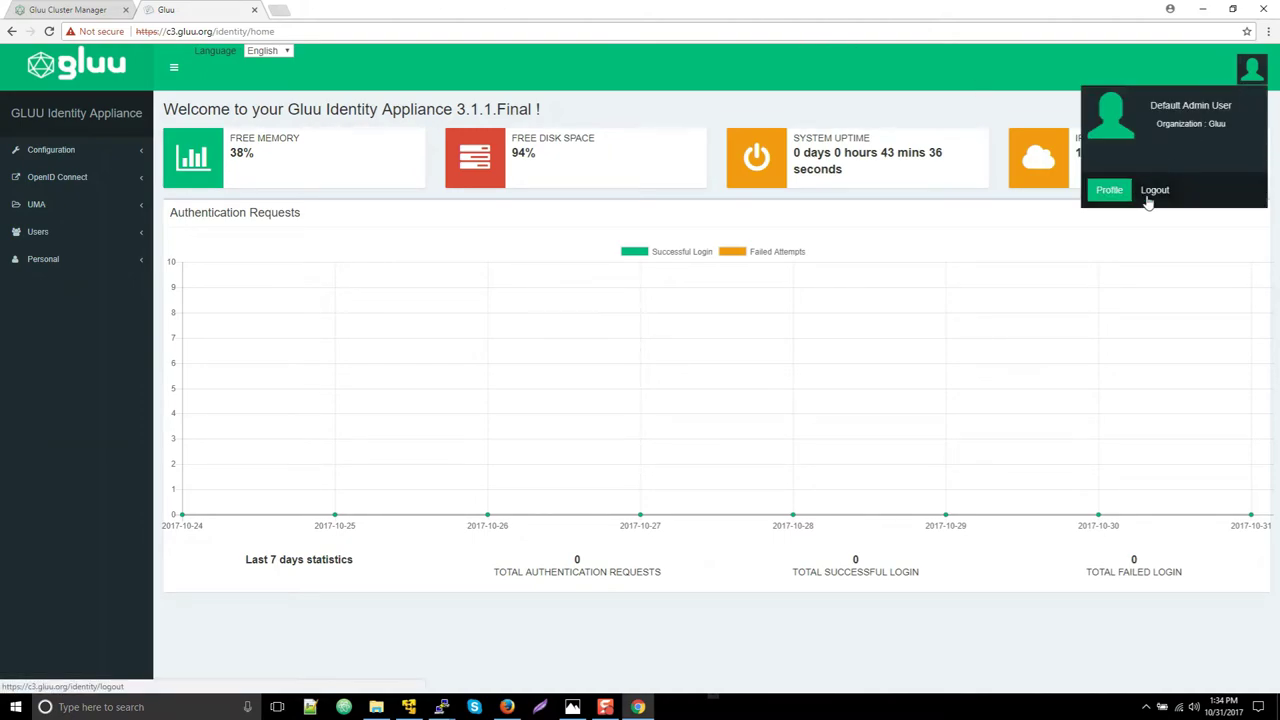
click(1154, 189)
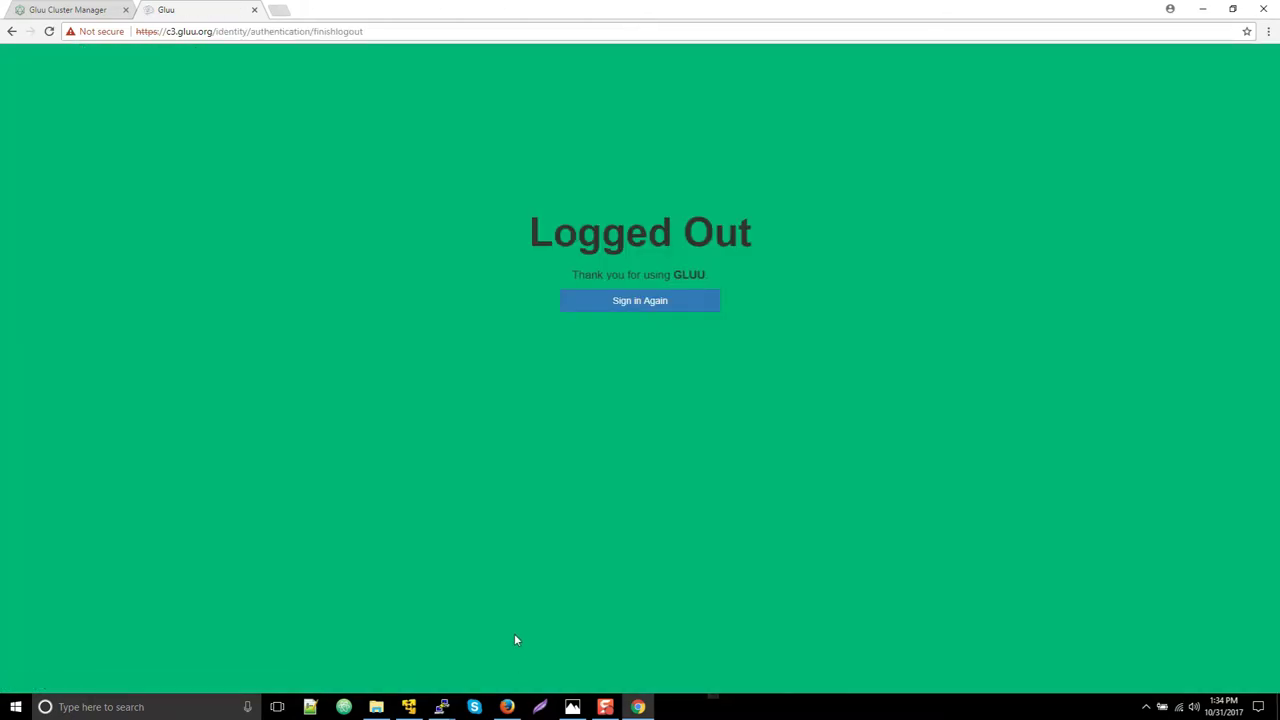
Stop gluu-server-3.1.1 on c1 with 'service gluu-server-3.1.1 stop', then return to c3's sign-in
mouse_move(441, 707)
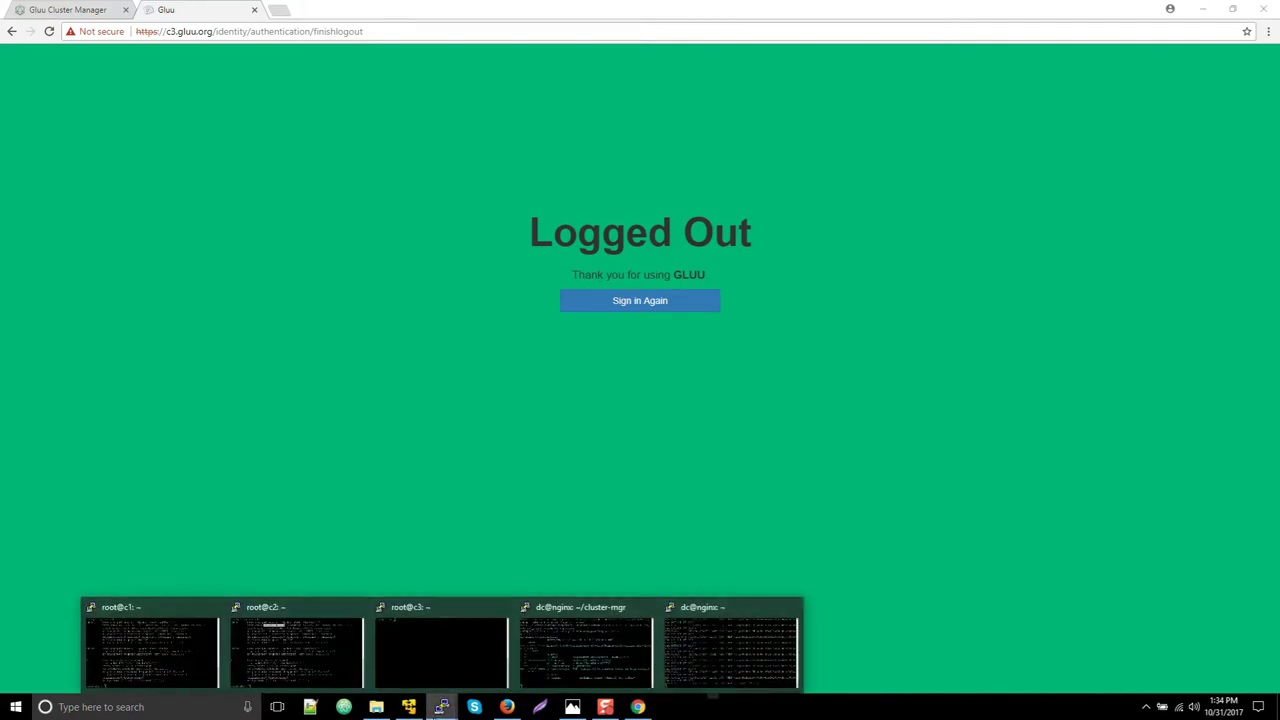
click(189, 648)
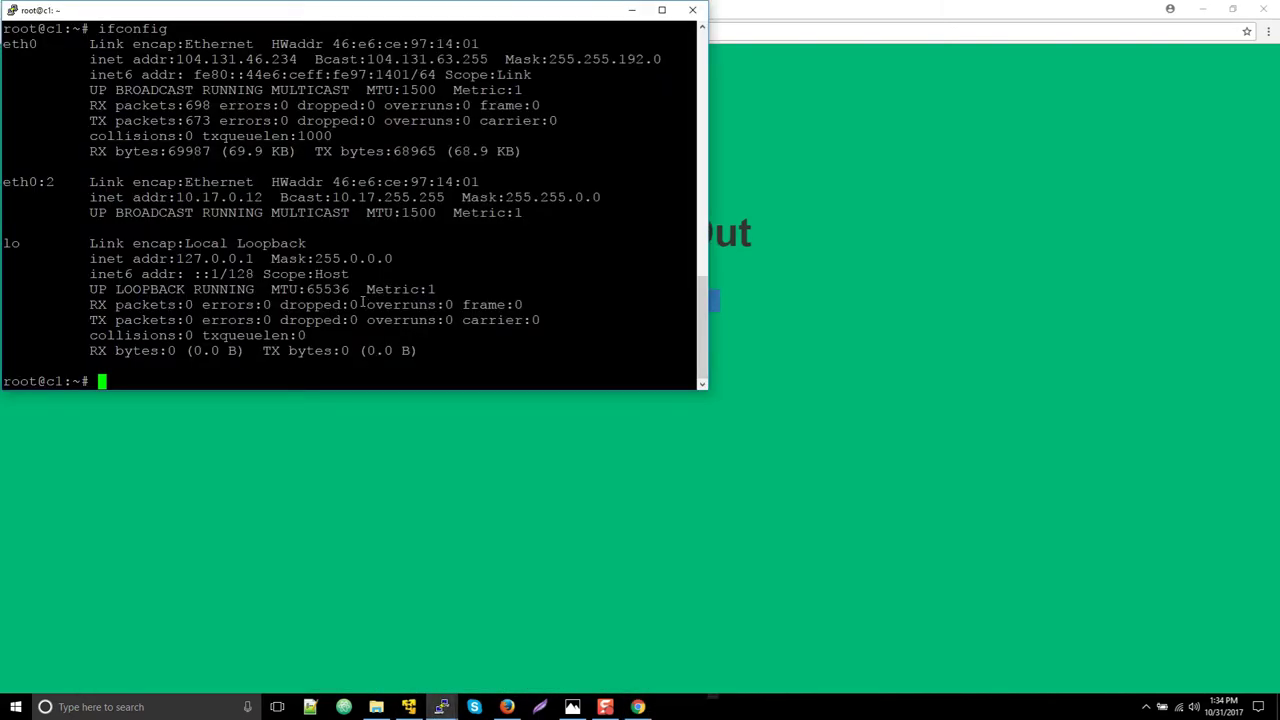
text(service gluu-server-3.1.1 stop)
key(Return)
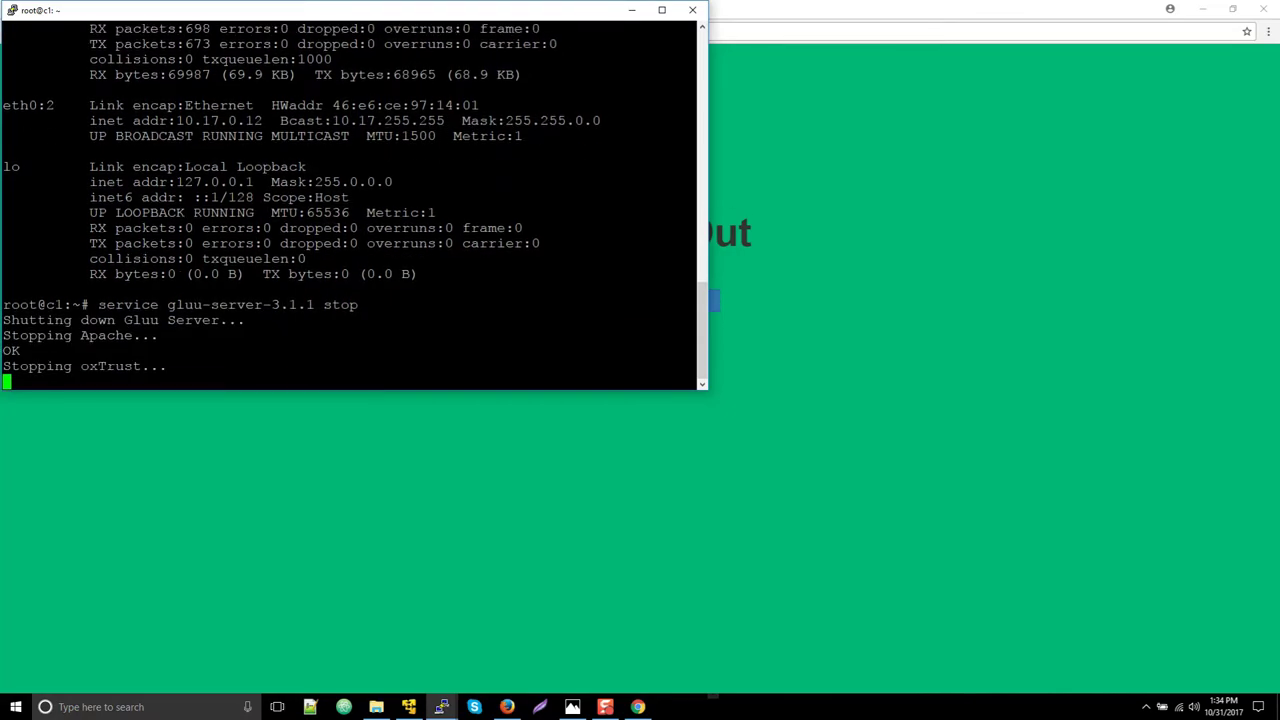
click(714, 250)
click(629, 297)
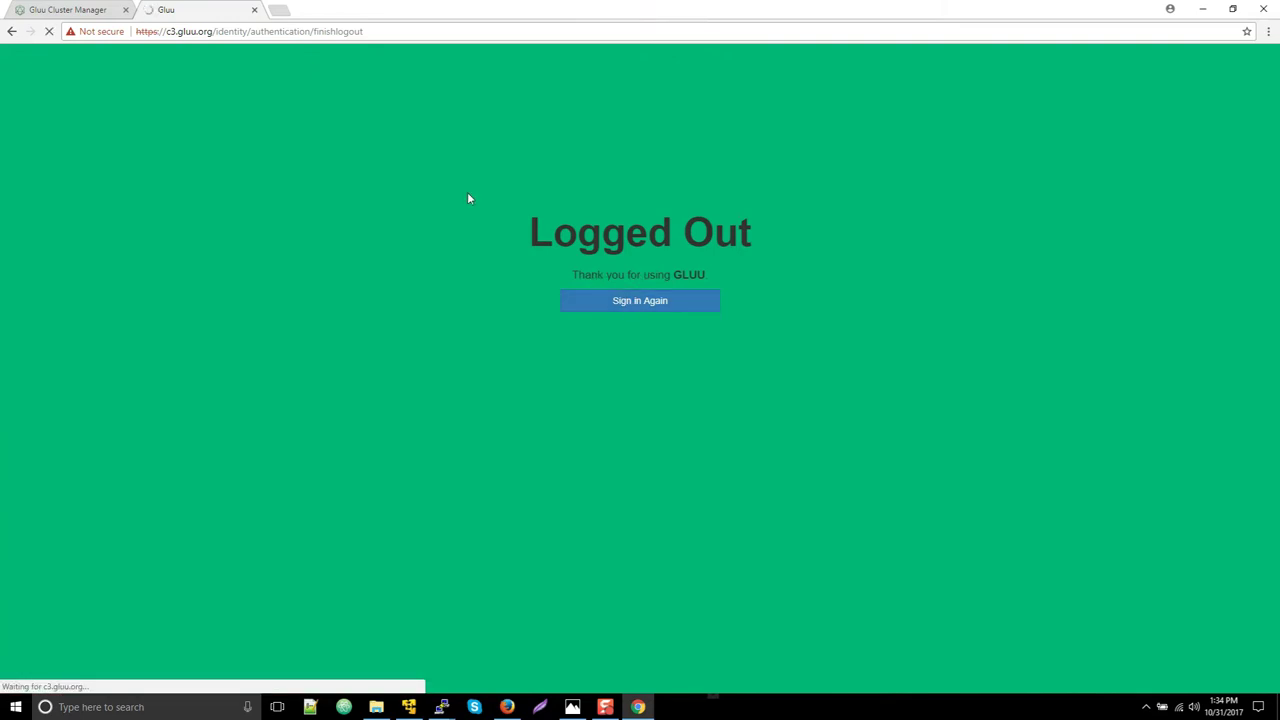
Log in as admin at c3.gluu.org, confirm IP 45.55.198.236 on the dashboard, then log out
text(admin)
key(Tab)
key(Return)
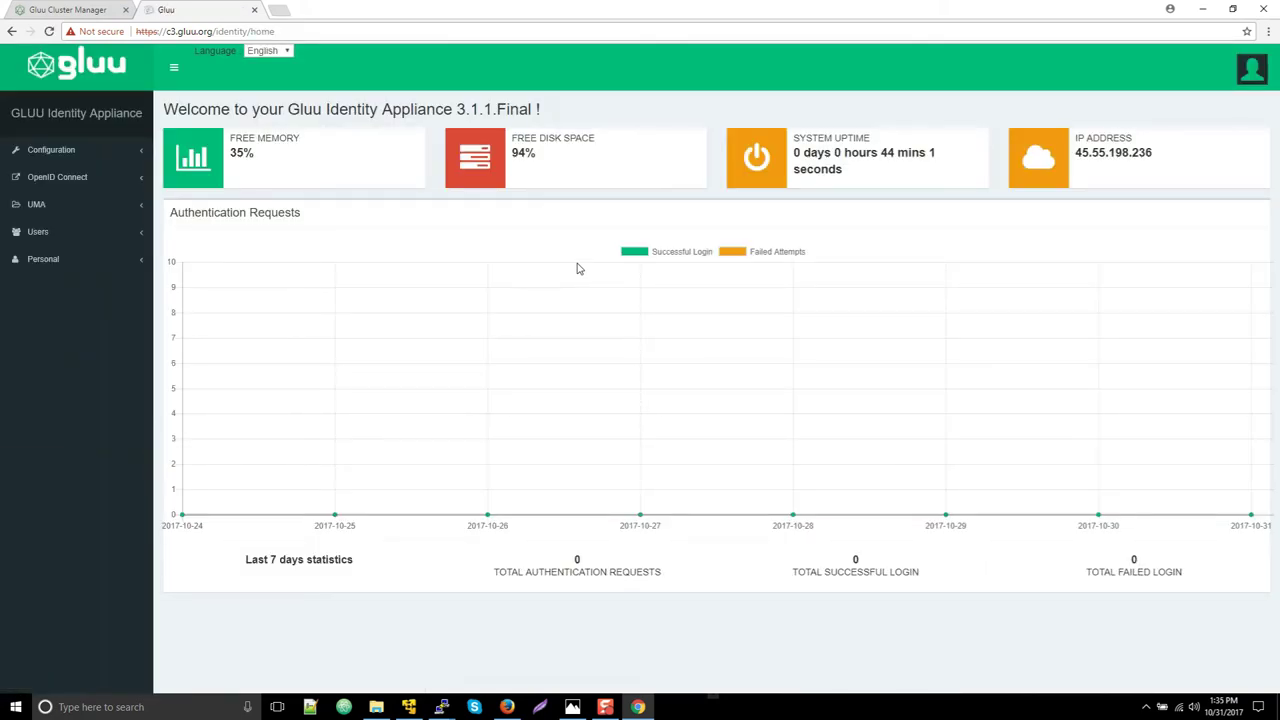
click(1256, 71)
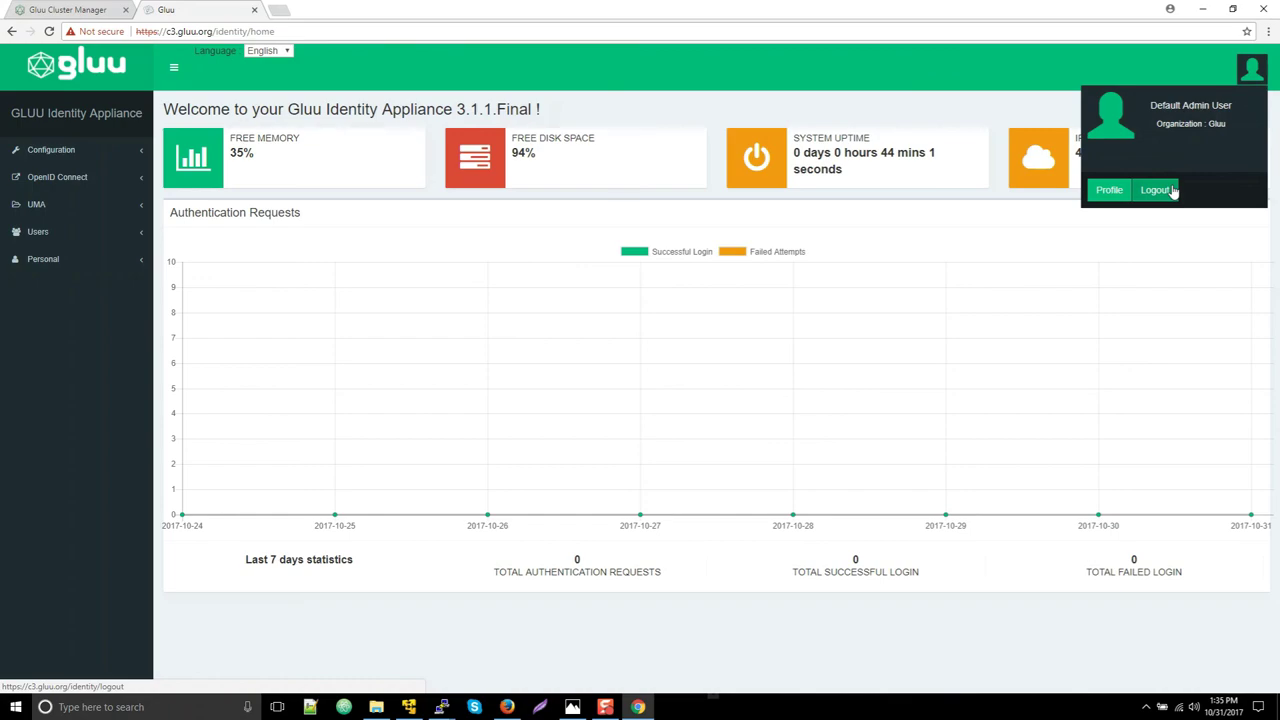
click(1173, 190)
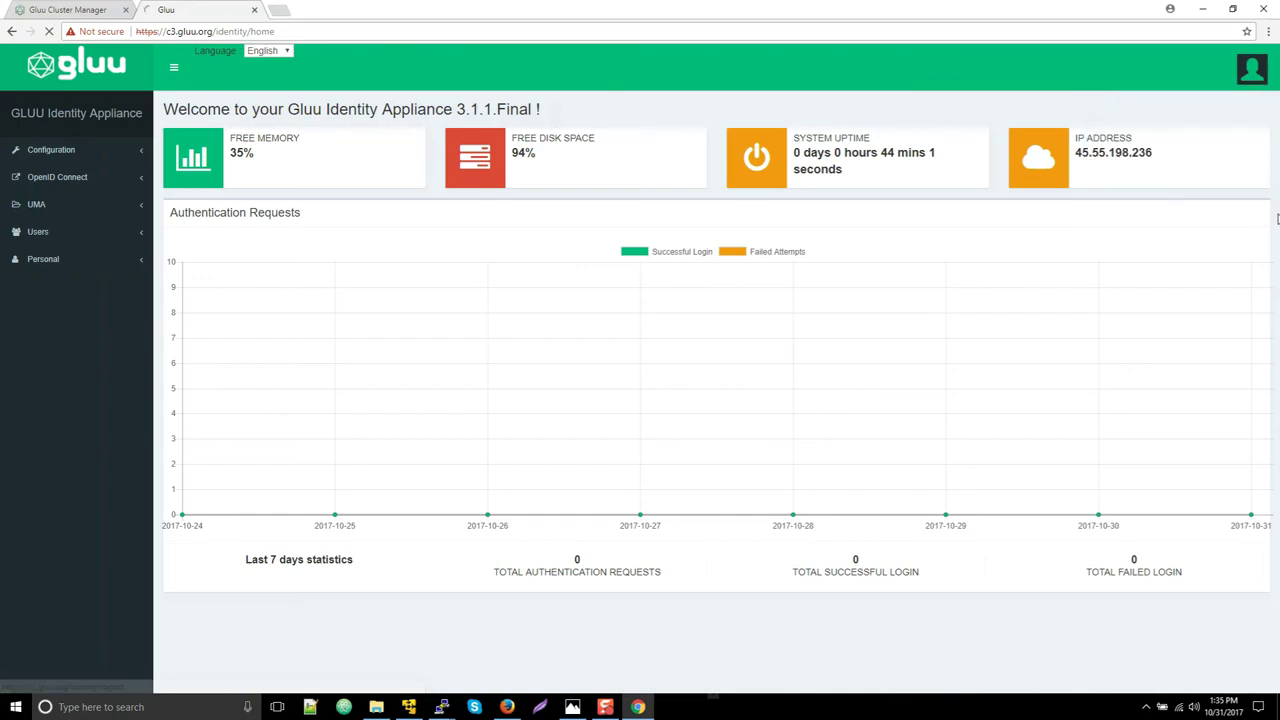